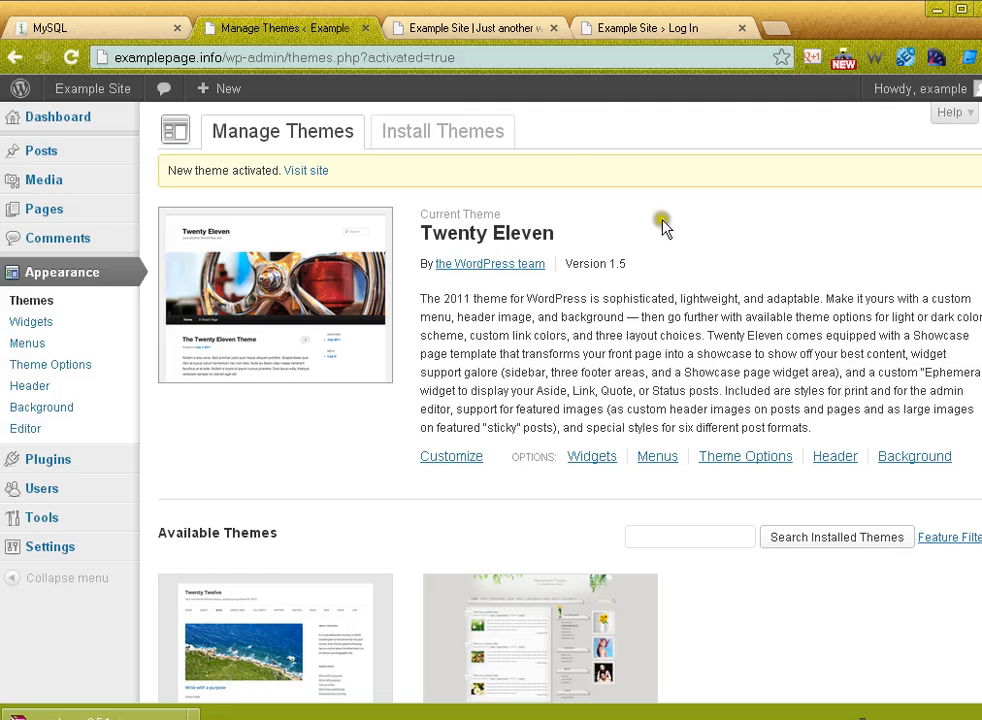
# Open the theme management page and look through the current and available themes.
pyautogui.click(40, 285)
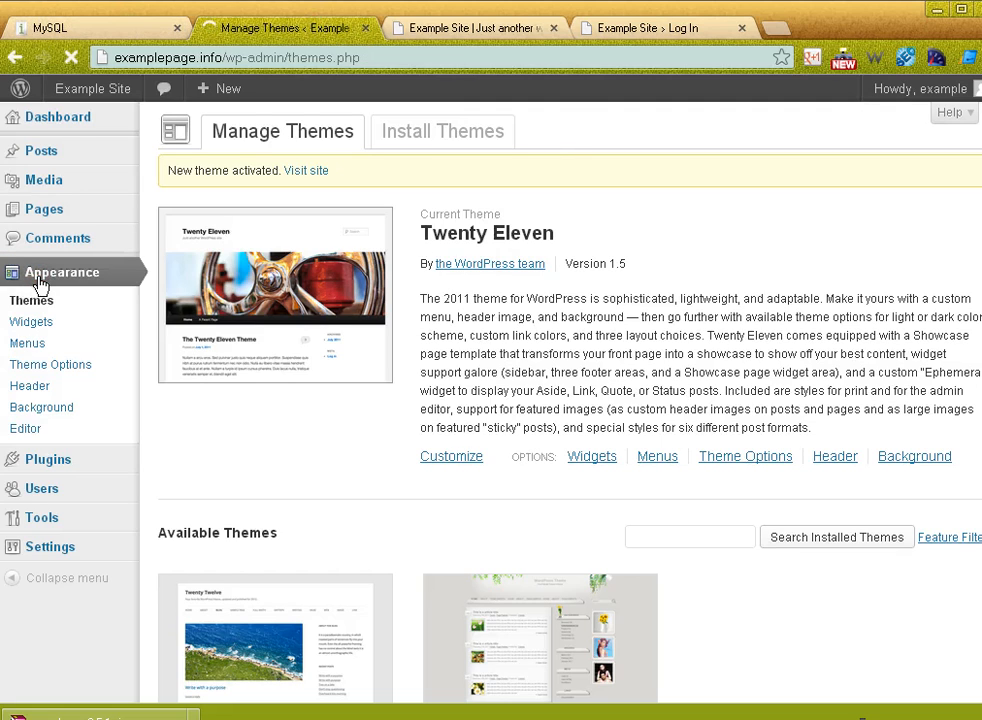
pyautogui.moveTo(75, 90)
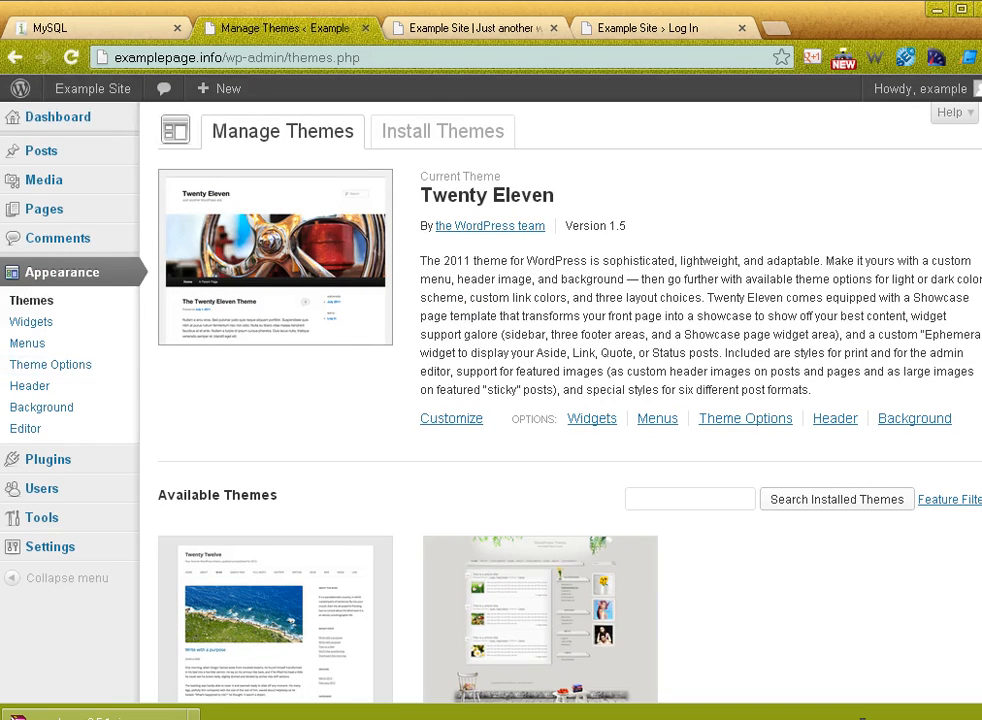
pyautogui.scroll(-2, 560, 400)
pyautogui.scroll(2, 560, 400)
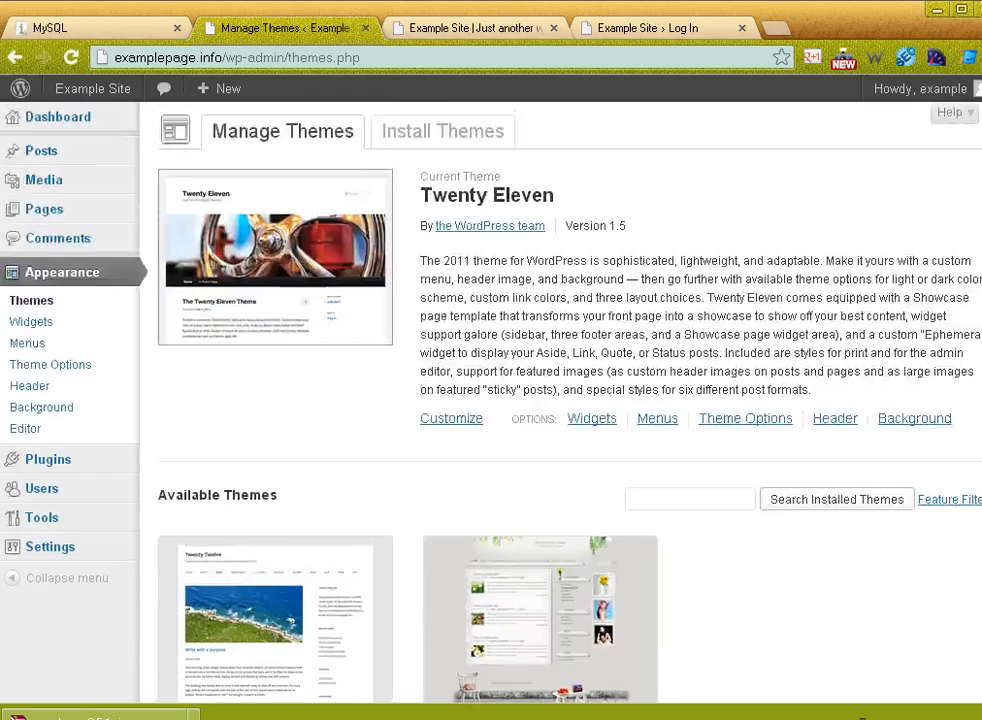
pyautogui.scroll(-2, 560, 400)
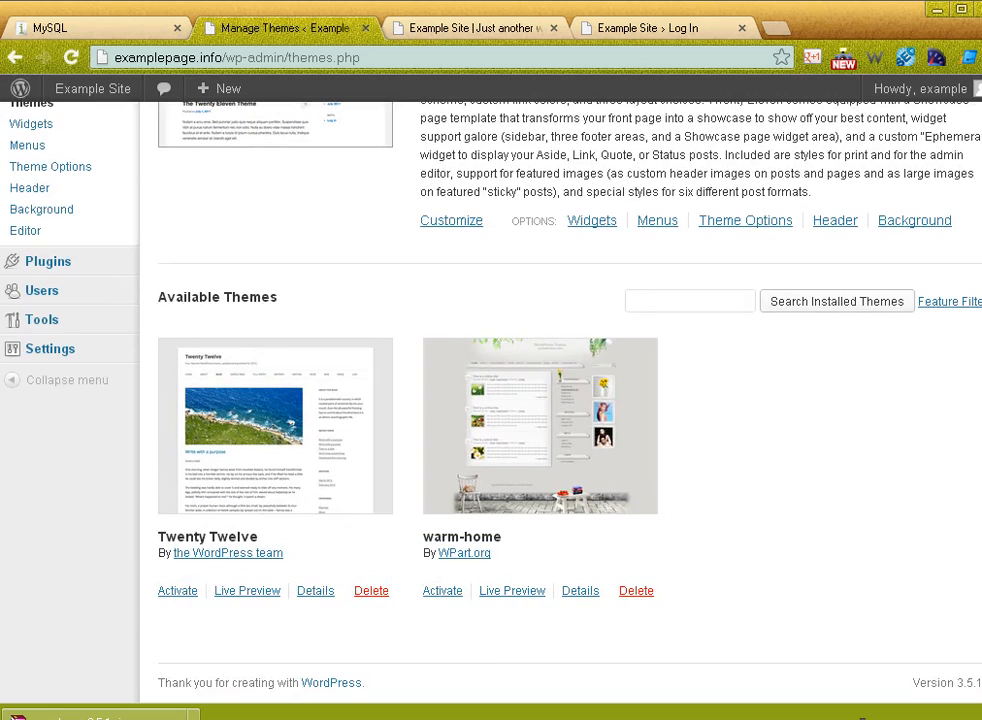
pyautogui.scroll(2, 560, 400)
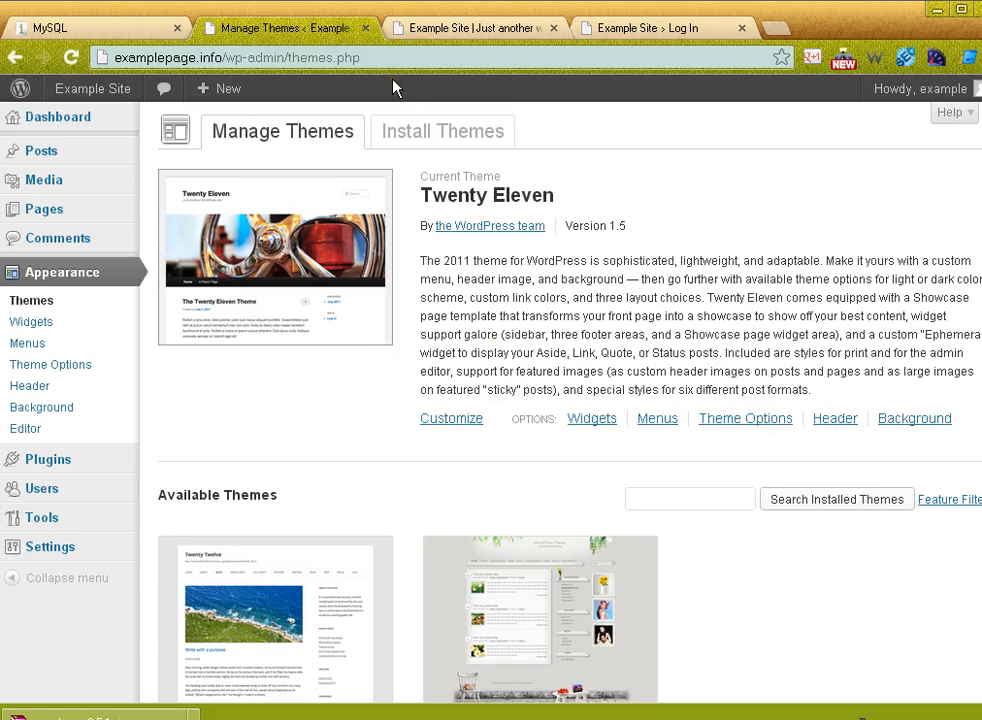
# Open the customizer for the active Twenty Eleven theme and look over the site preview.
pyautogui.click(453, 420)
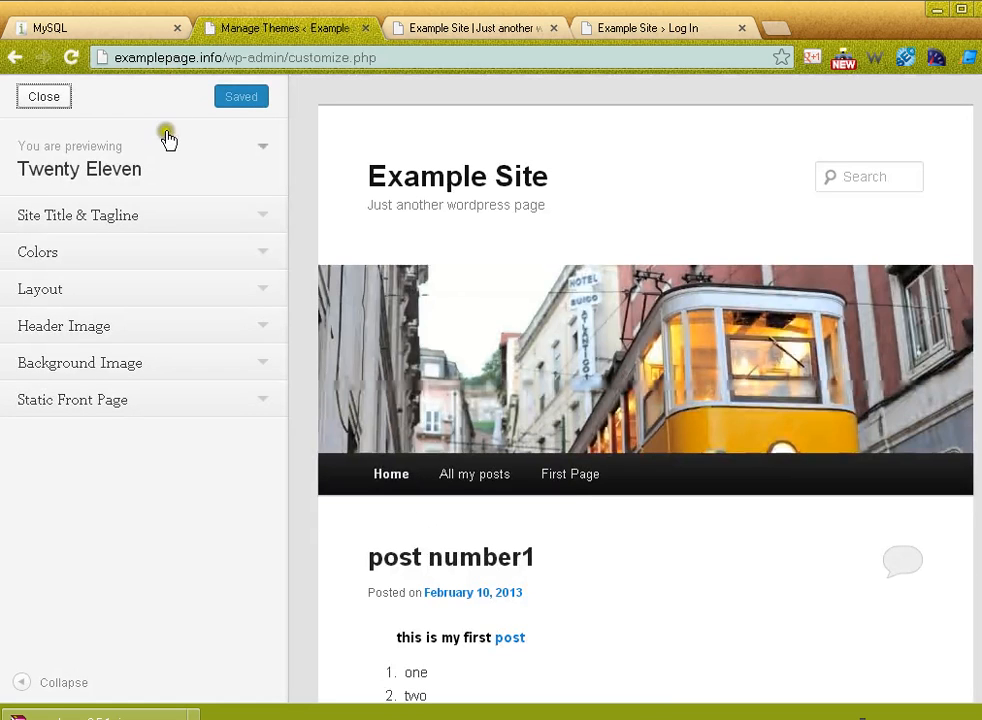
pyautogui.scroll(-10, 645, 390)
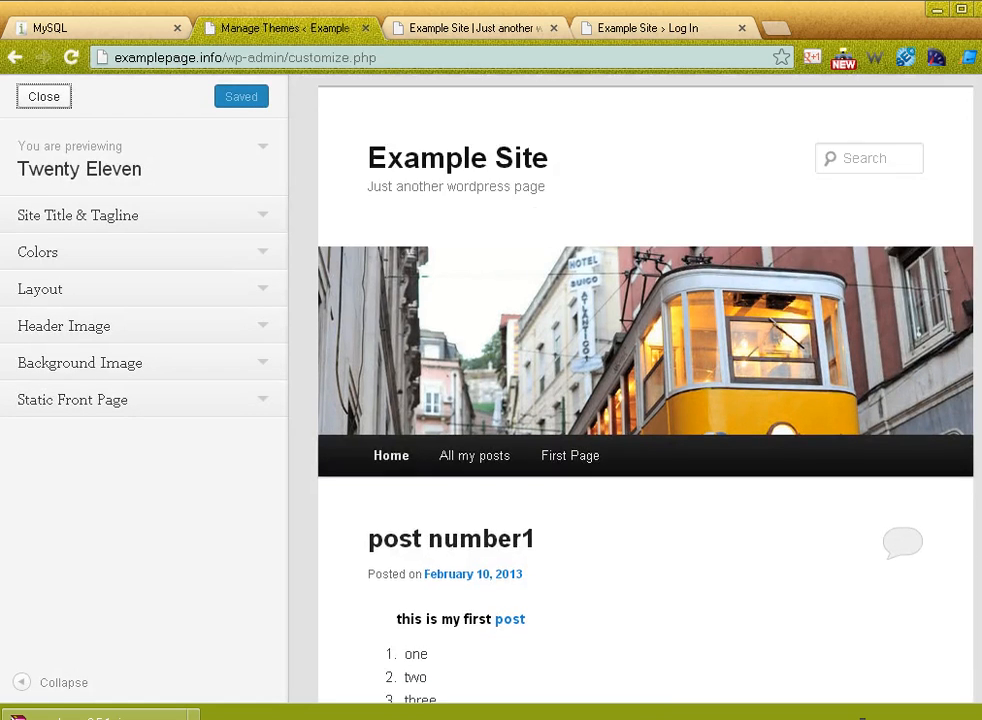
pyautogui.scroll(10, 645, 390)
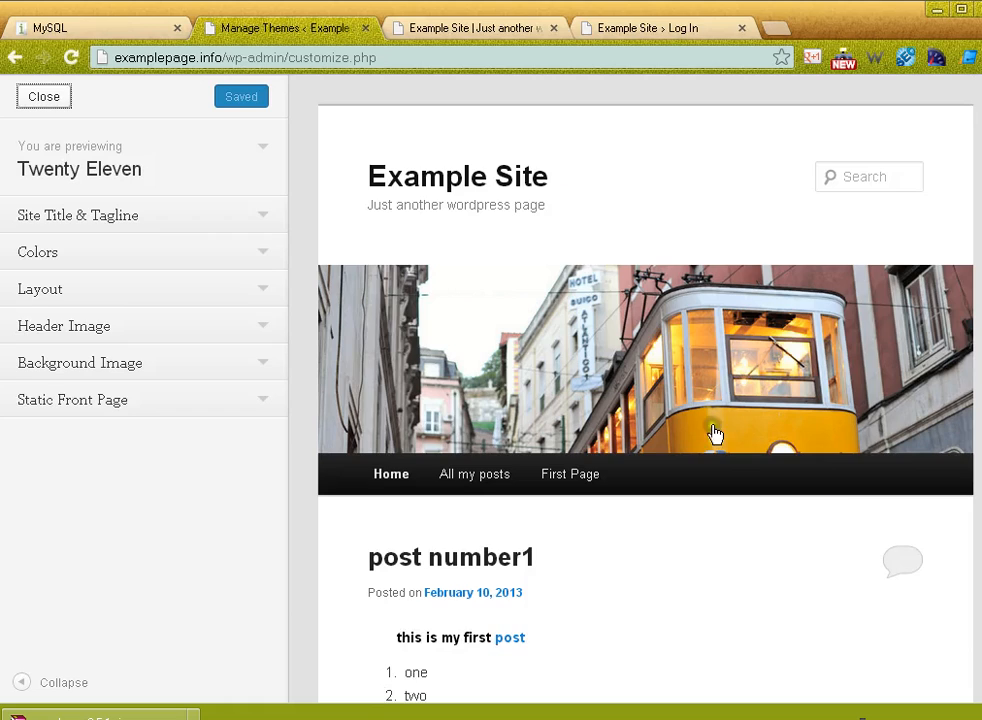
# Set the site tagline to "this is my example" and check it in the preview's header.
pyautogui.click(183, 215)
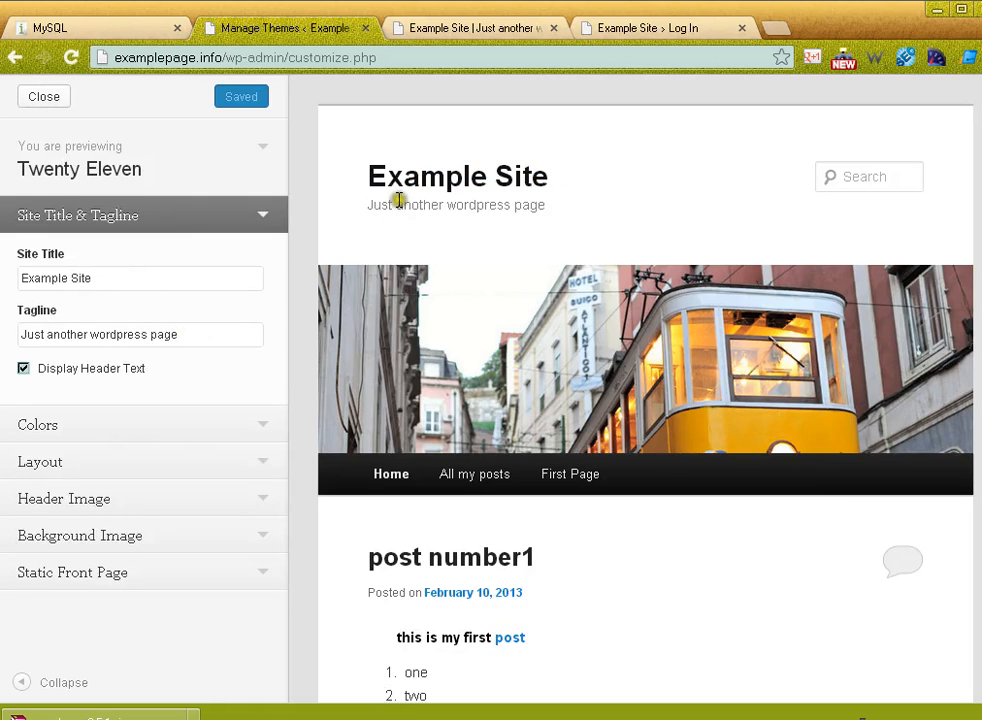
pyautogui.moveTo(176, 335); pyautogui.dragTo(4, 310)
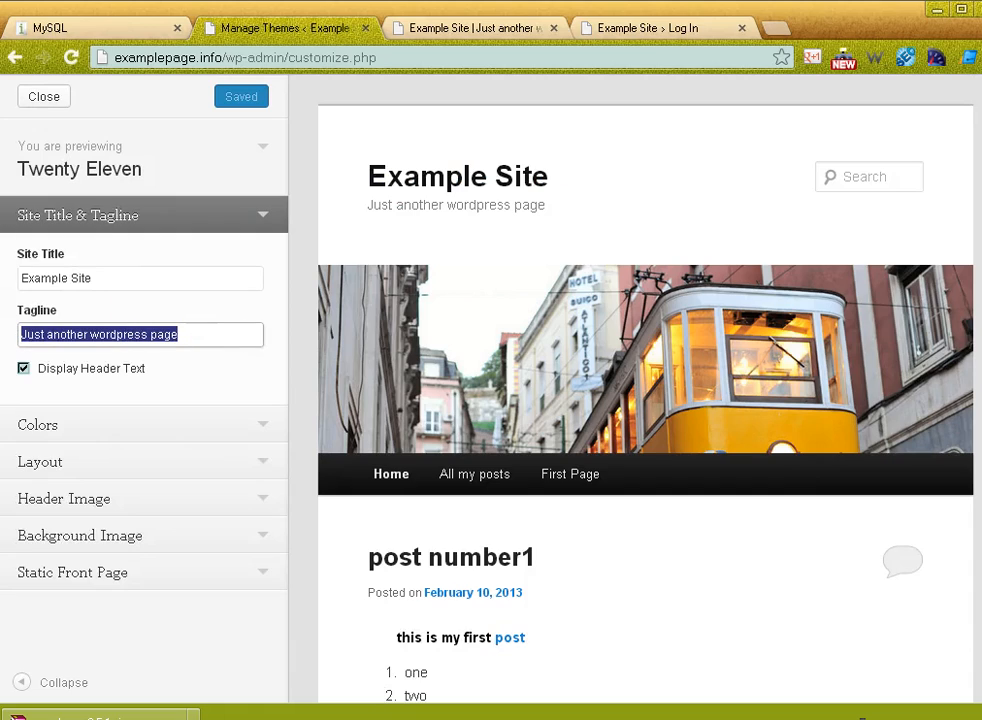
pyautogui.write('this is my example')
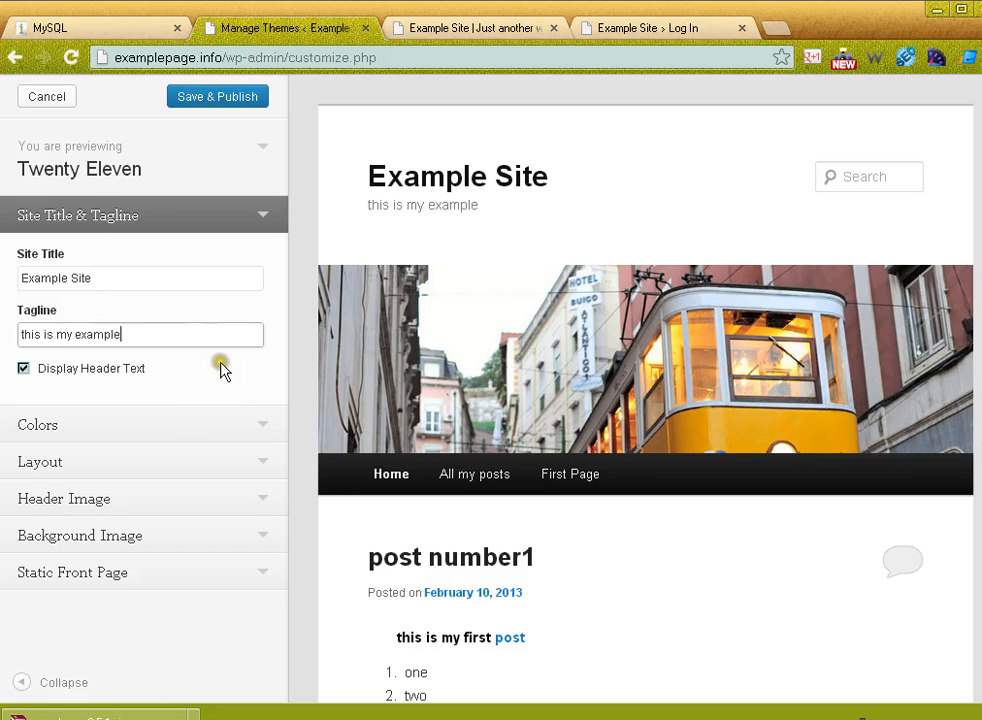
pyautogui.click(221, 366)
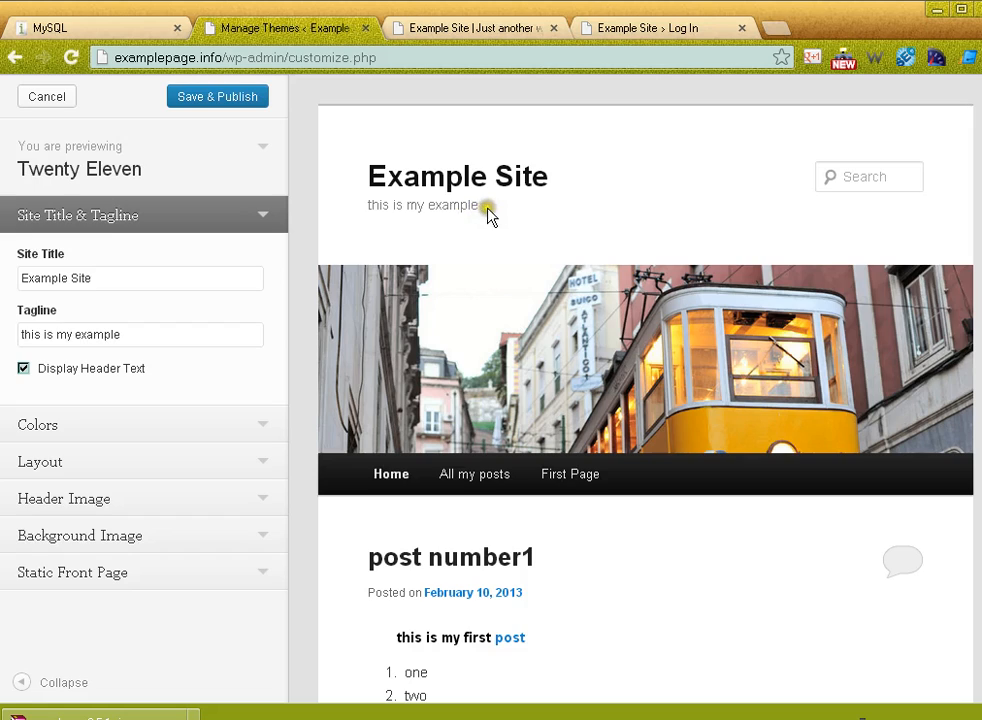
pyautogui.moveTo(488, 216); pyautogui.dragTo(329, 188)
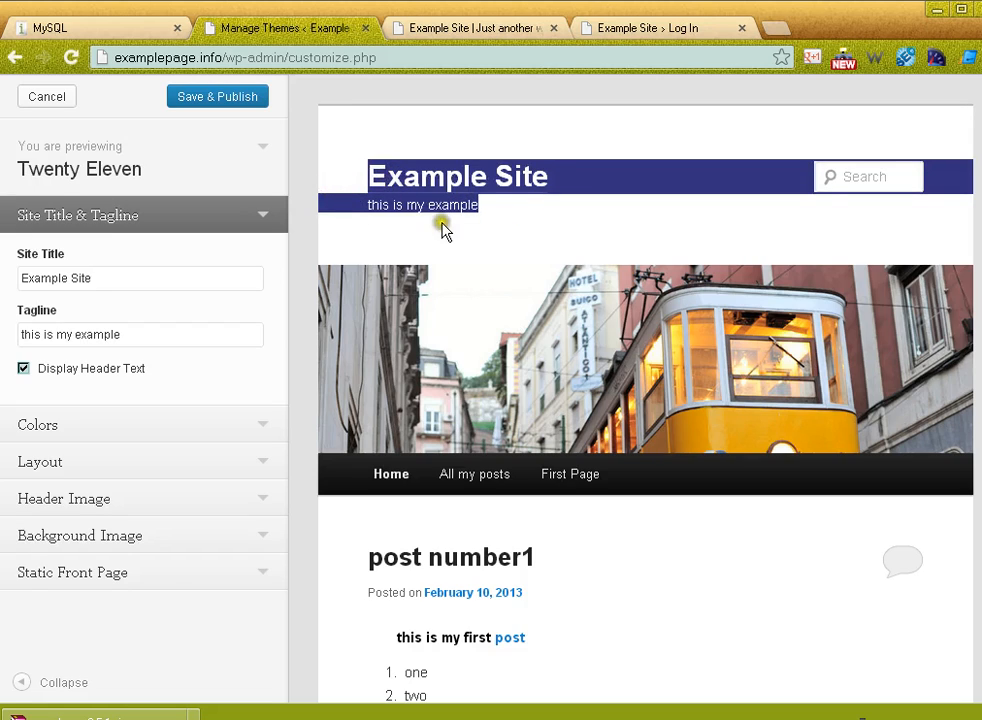
pyautogui.click(550, 200)
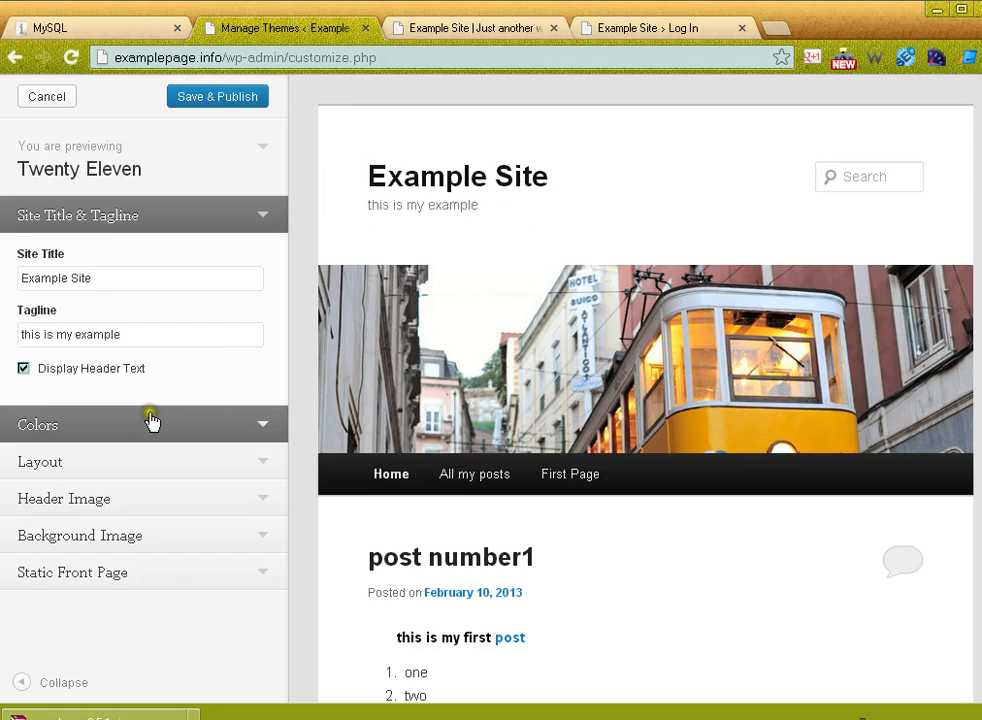
# Try the Dark color scheme in the theme's color settings and switch back to Light.
pyautogui.click(112, 423)
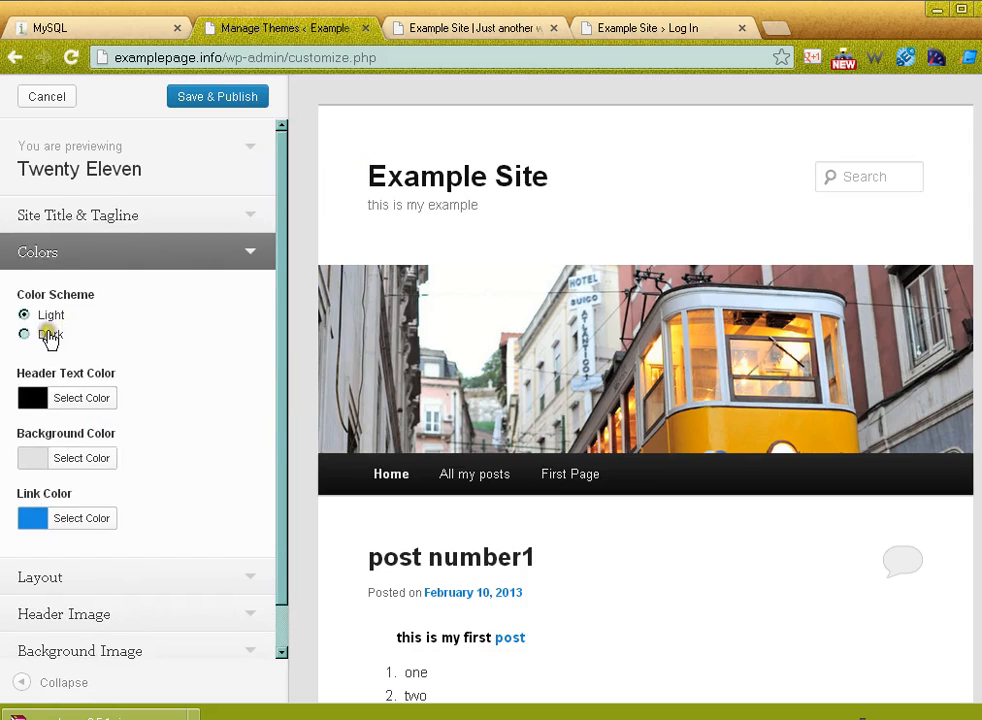
pyautogui.click(50, 335)
pyautogui.click(46, 317)
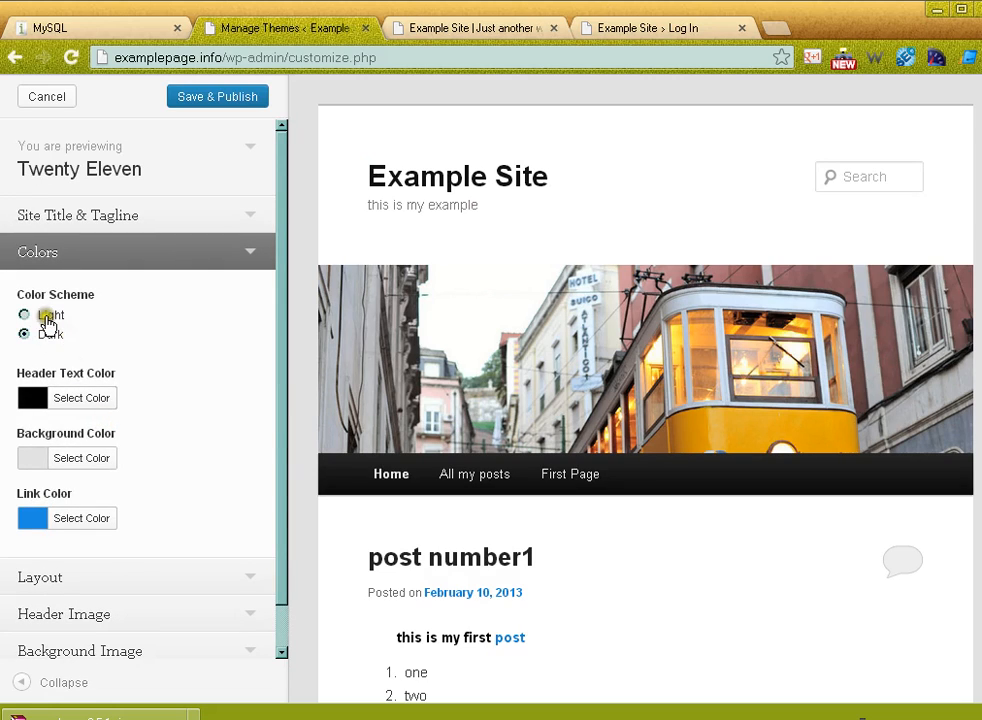
pyautogui.click(46, 318)
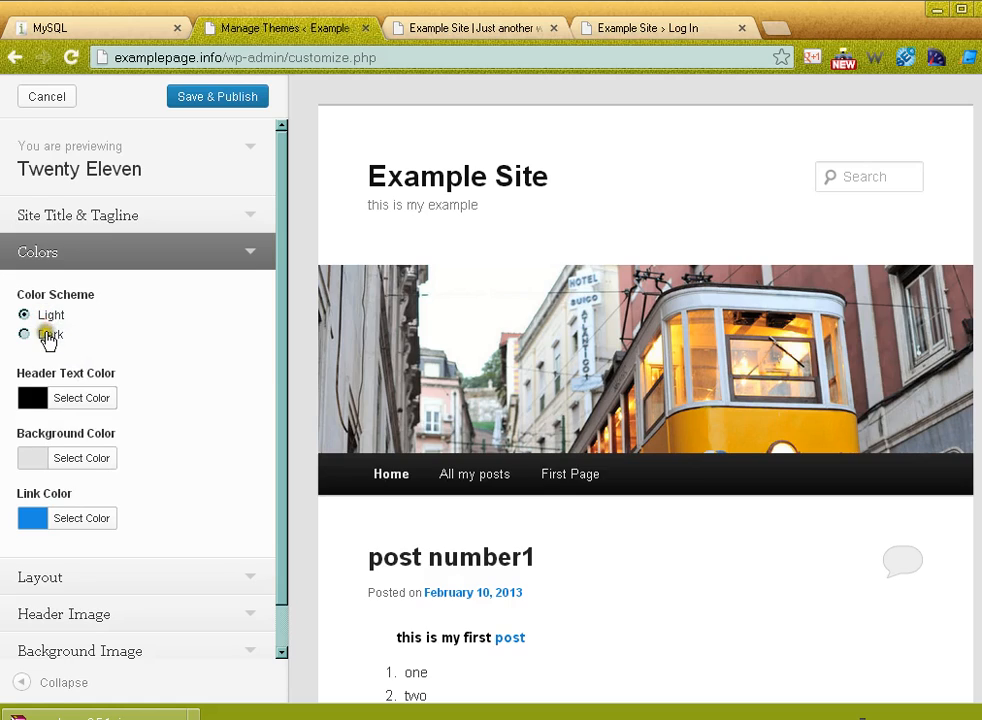
pyautogui.click(47, 336)
pyautogui.click(45, 317)
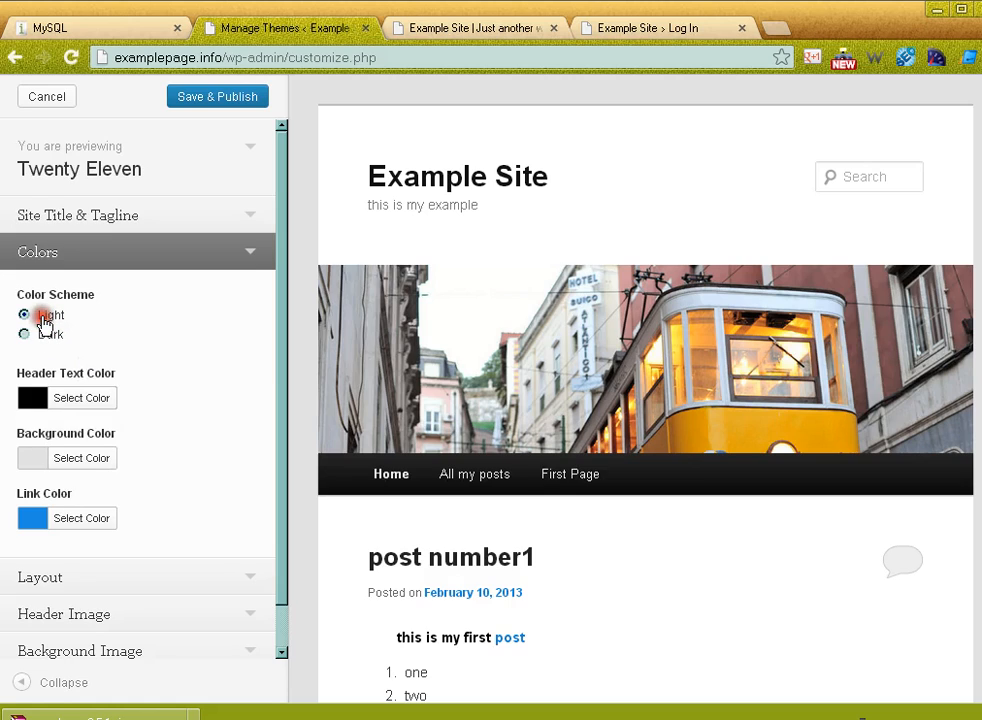
# Set the header text color to the blue preset #1e73be.
pyautogui.click(83, 400)
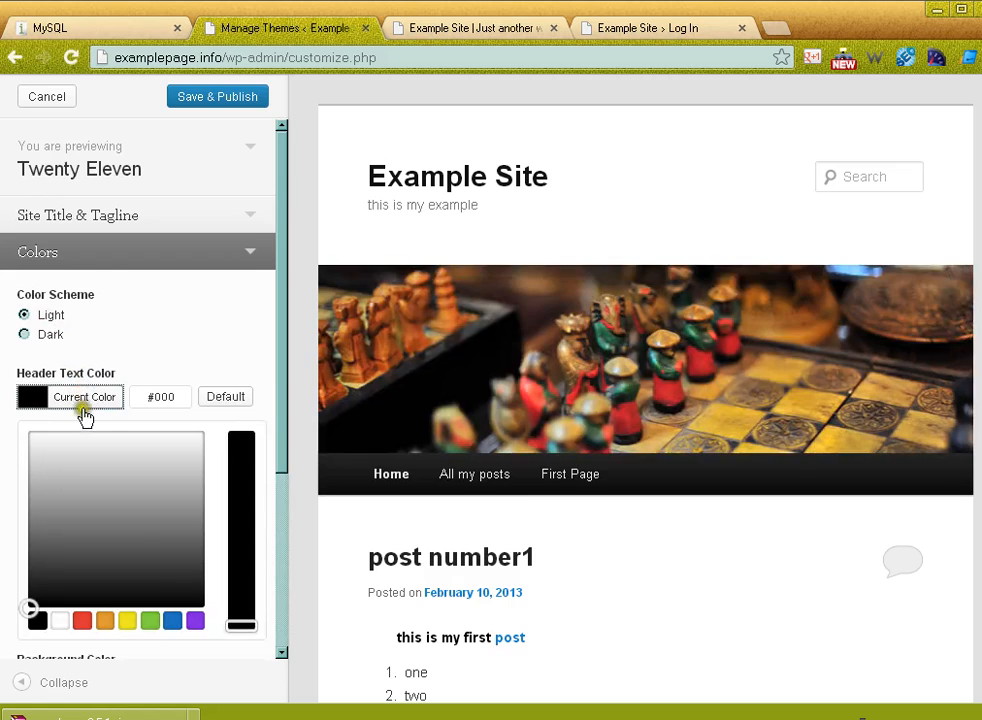
pyautogui.click(172, 626)
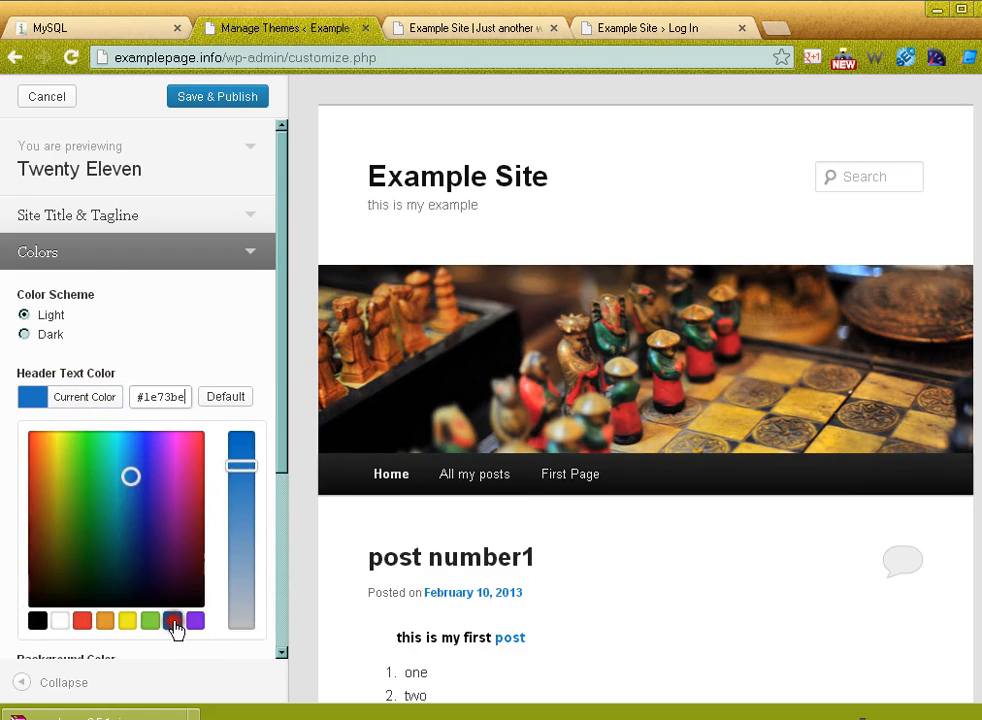
pyautogui.click(215, 347)
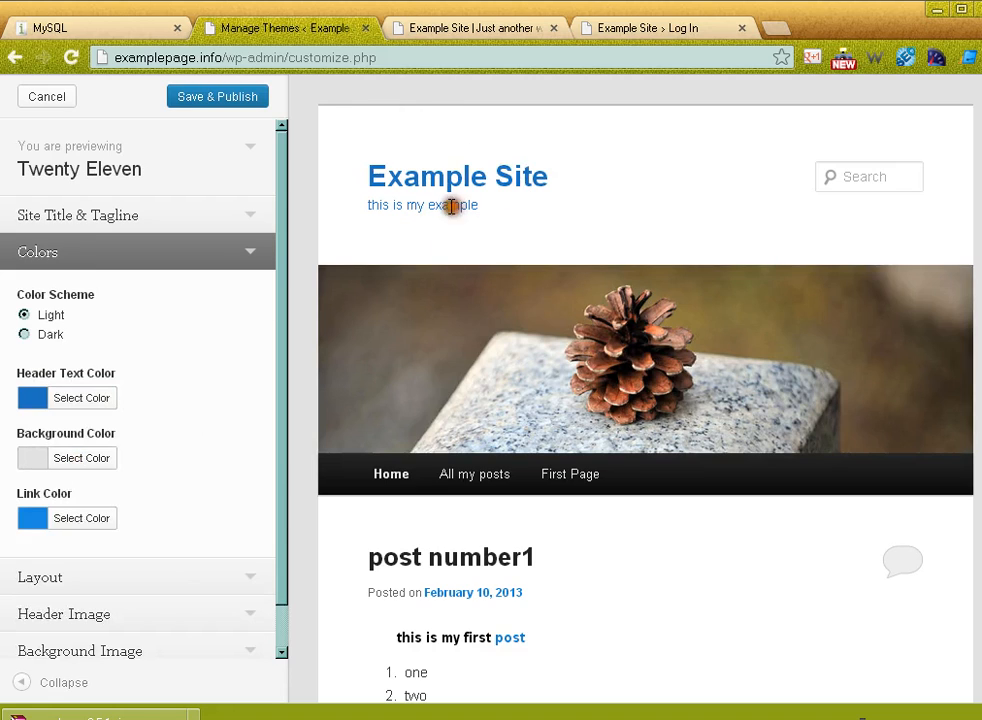
# Set the site's background color to the green preset #81d742.
pyautogui.click(100, 460)
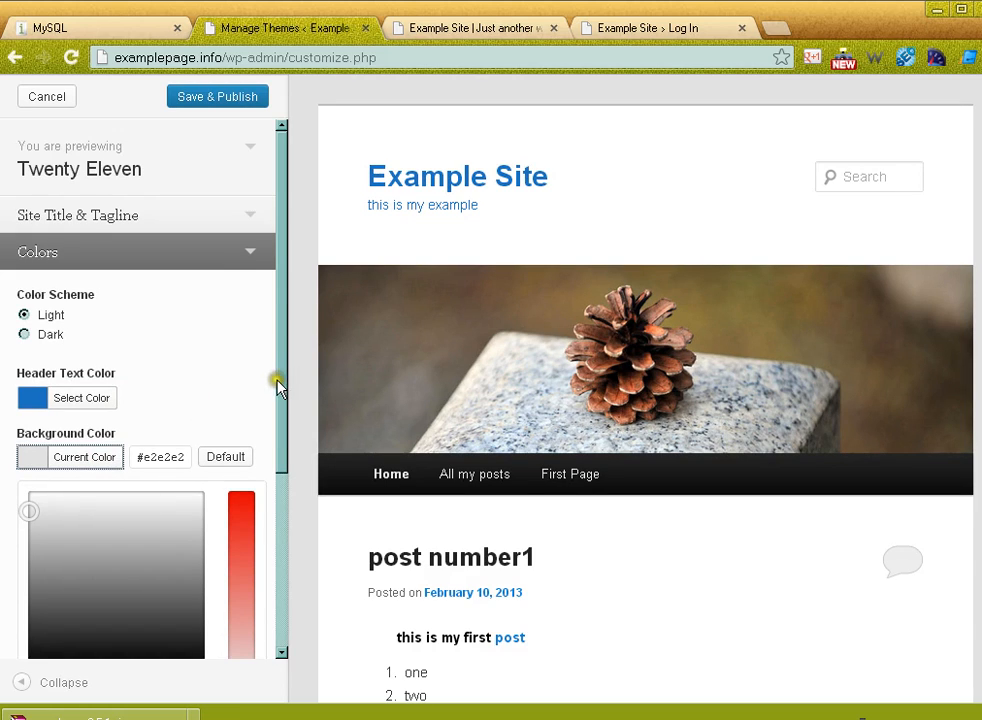
pyautogui.moveTo(278, 388); pyautogui.dragTo(276, 492)
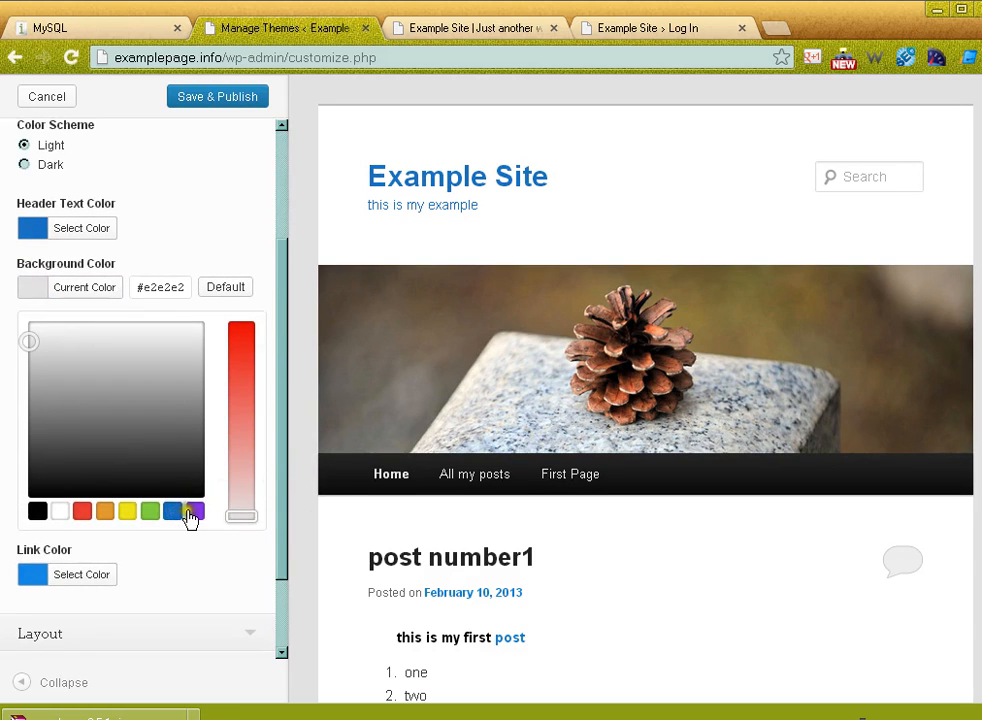
pyautogui.click(149, 513)
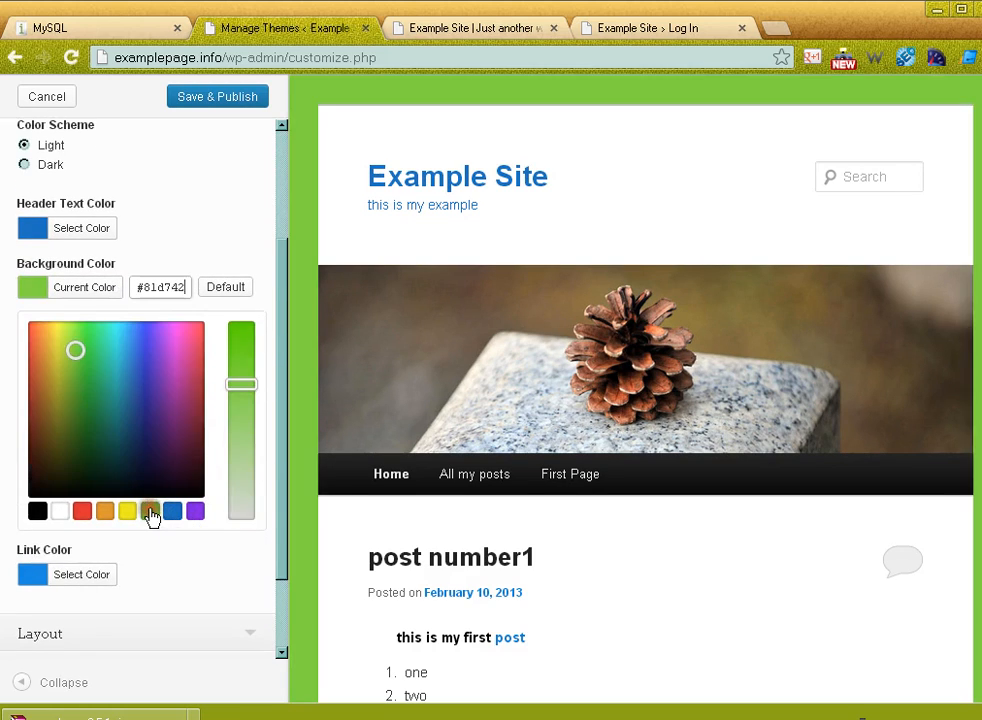
pyautogui.click(174, 220)
# Set the link color to the purple preset #8224e3 and check the colors in the preview.
pyautogui.click(89, 471)
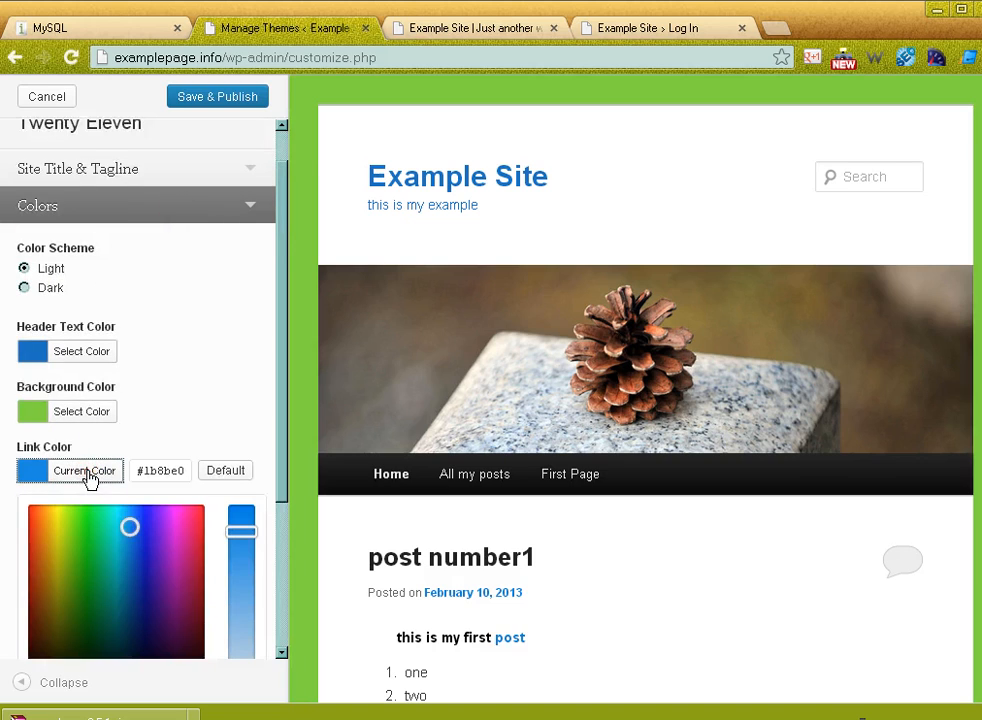
pyautogui.moveTo(282, 484); pyautogui.dragTo(280, 572)
pyautogui.click(190, 548)
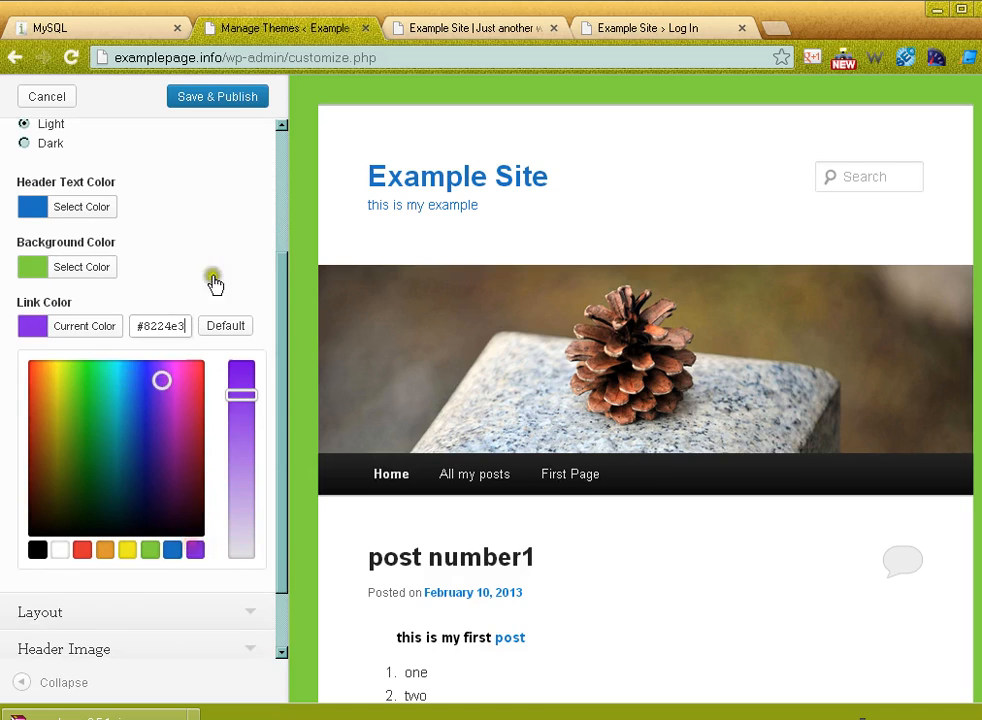
pyautogui.click(213, 243)
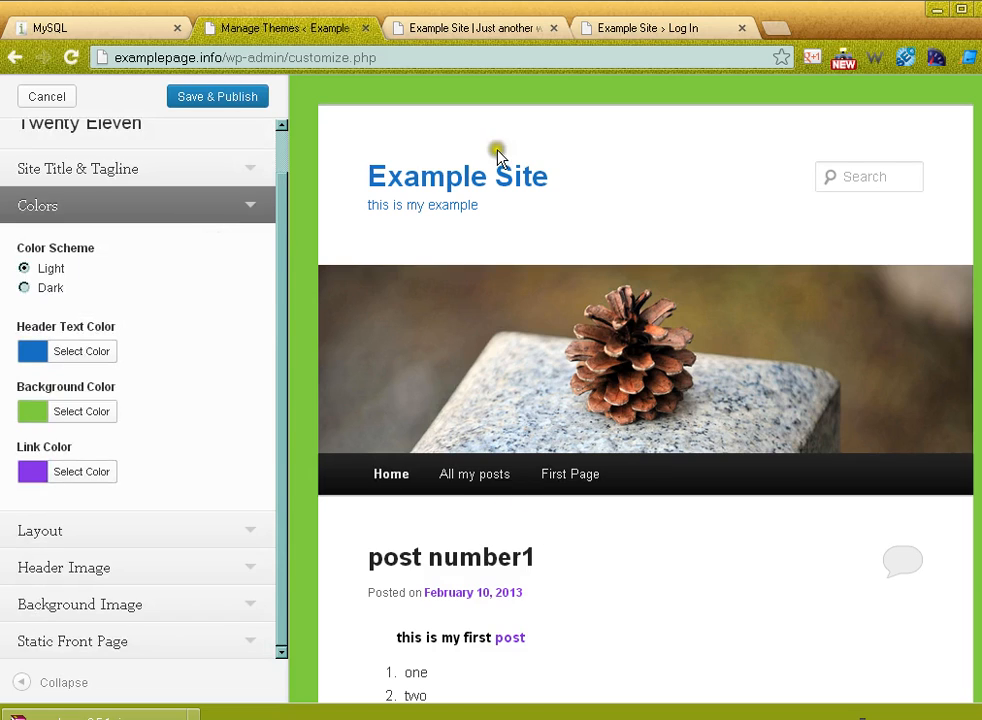
pyautogui.moveTo(368, 175); pyautogui.dragTo(495, 197)
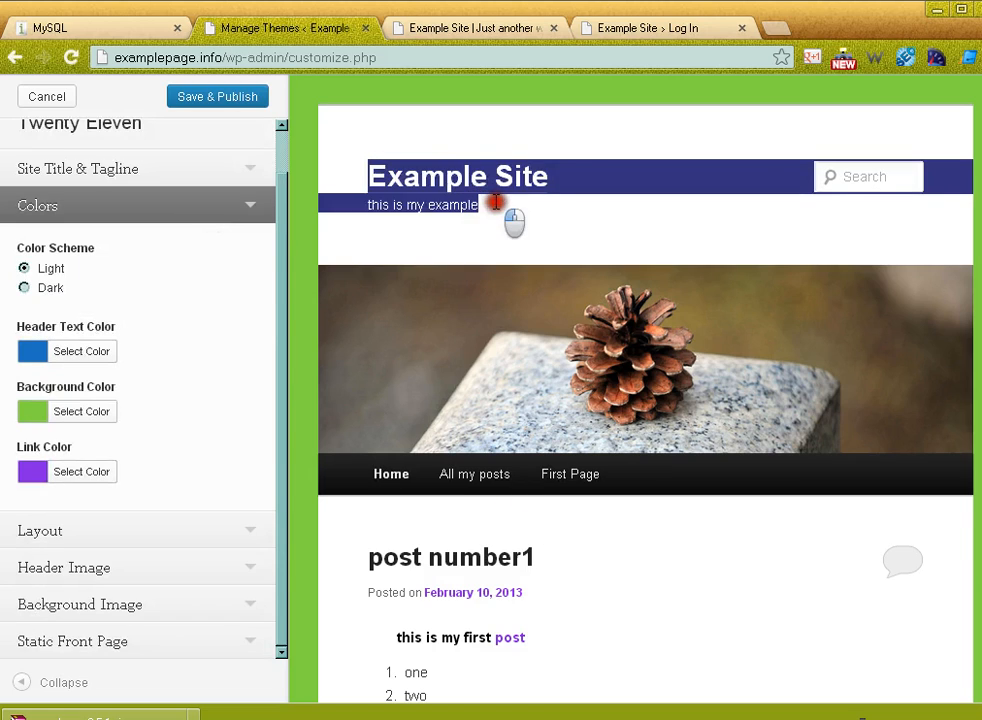
pyautogui.click(495, 195)
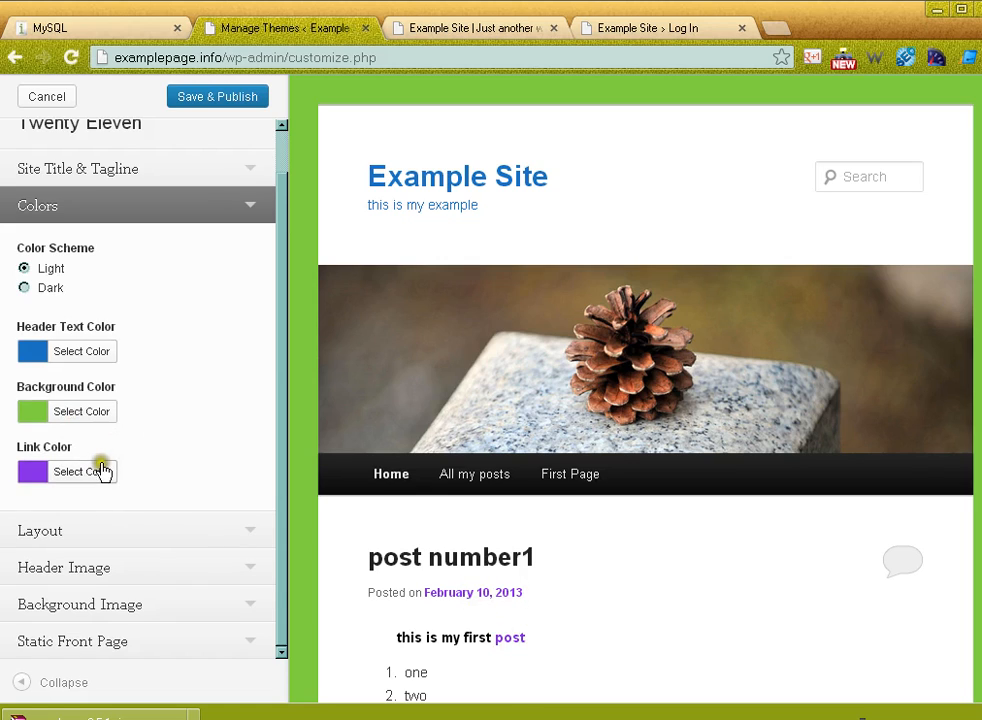
# Try the "Content on right" and "One-column, no sidebar" layouts and return to "Content on left".
pyautogui.moveTo(283, 357); pyautogui.dragTo(280, 445)
pyautogui.click(103, 531)
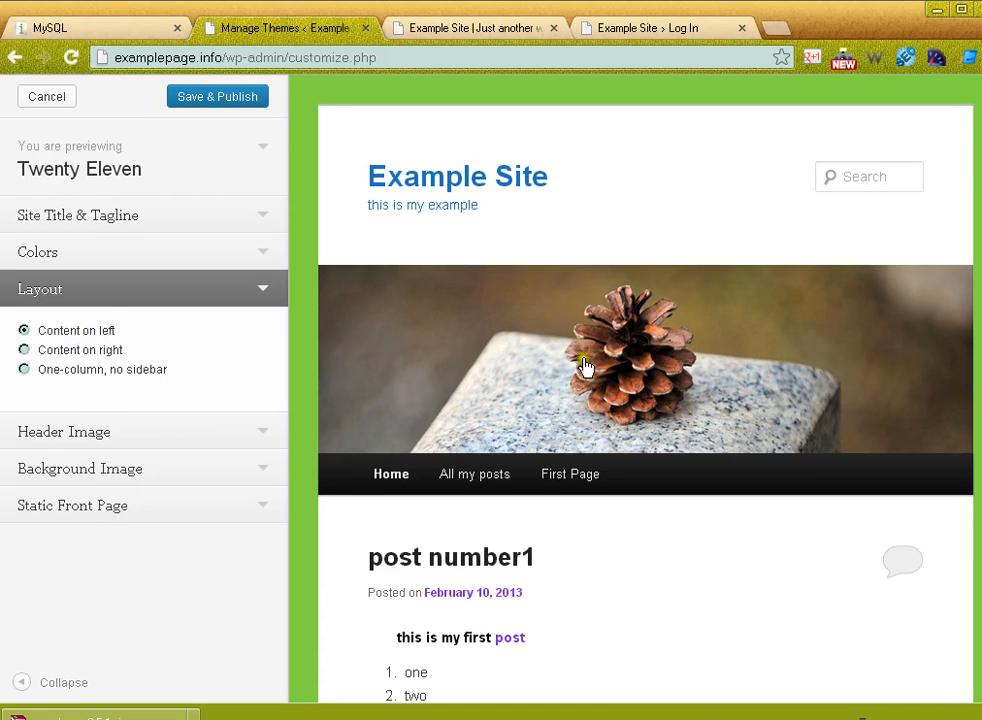
pyautogui.scroll(-3, 645, 400)
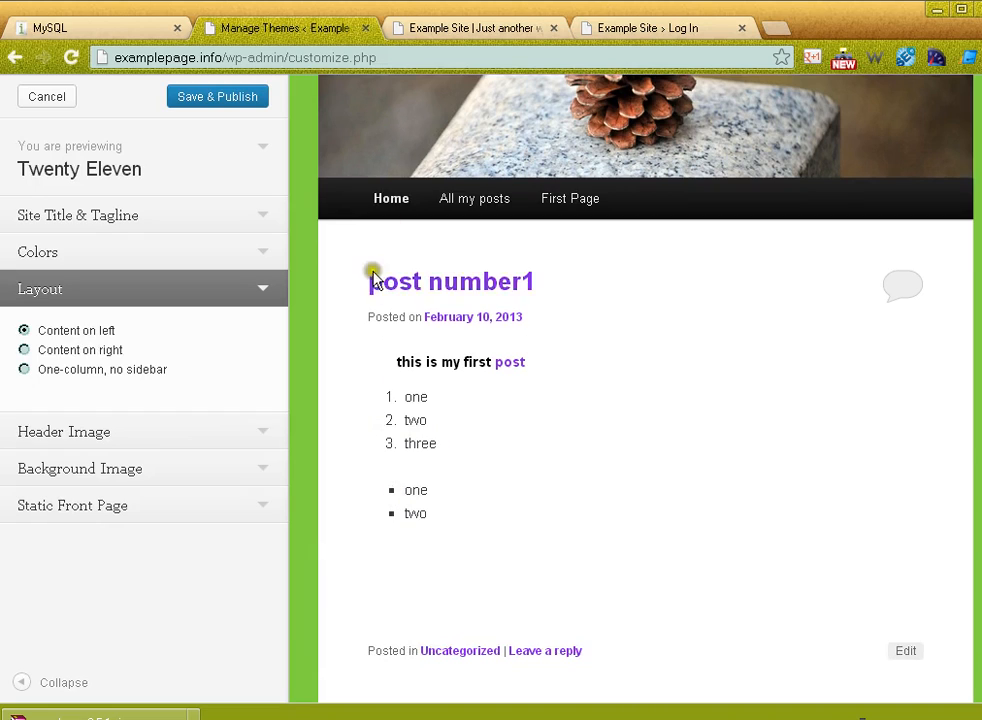
pyautogui.click(23, 350)
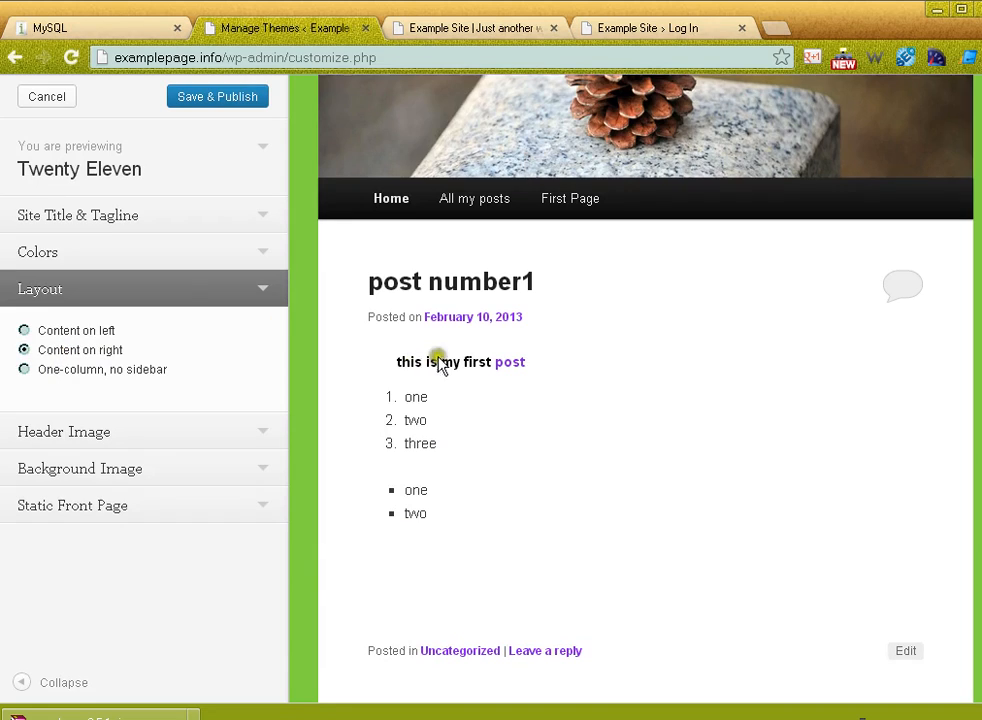
pyautogui.click(23, 369)
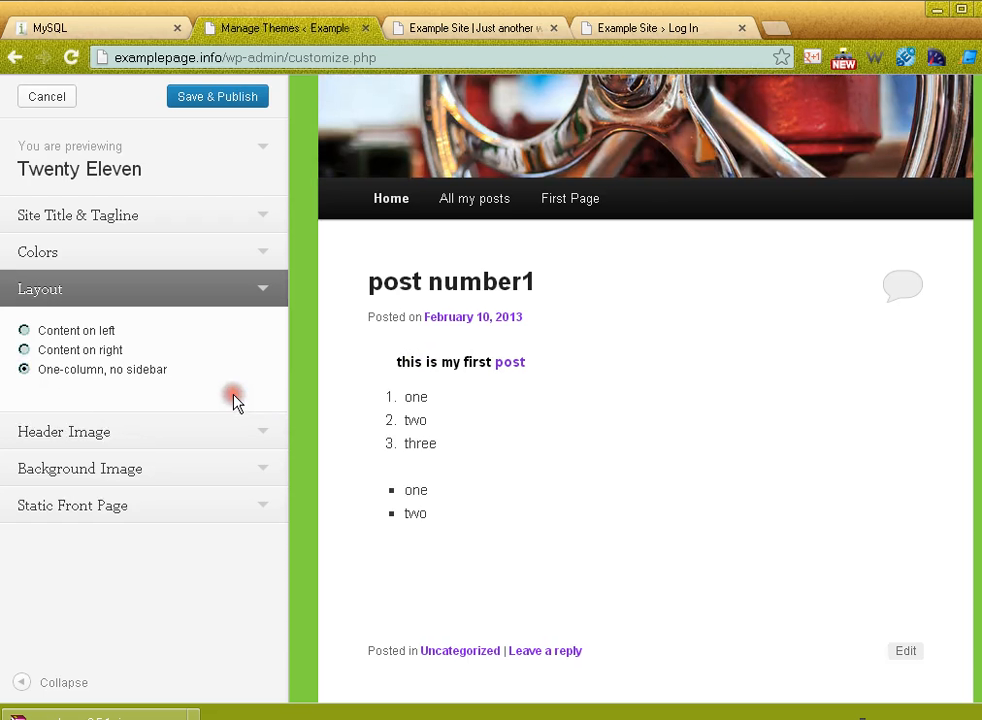
pyautogui.click(23, 331)
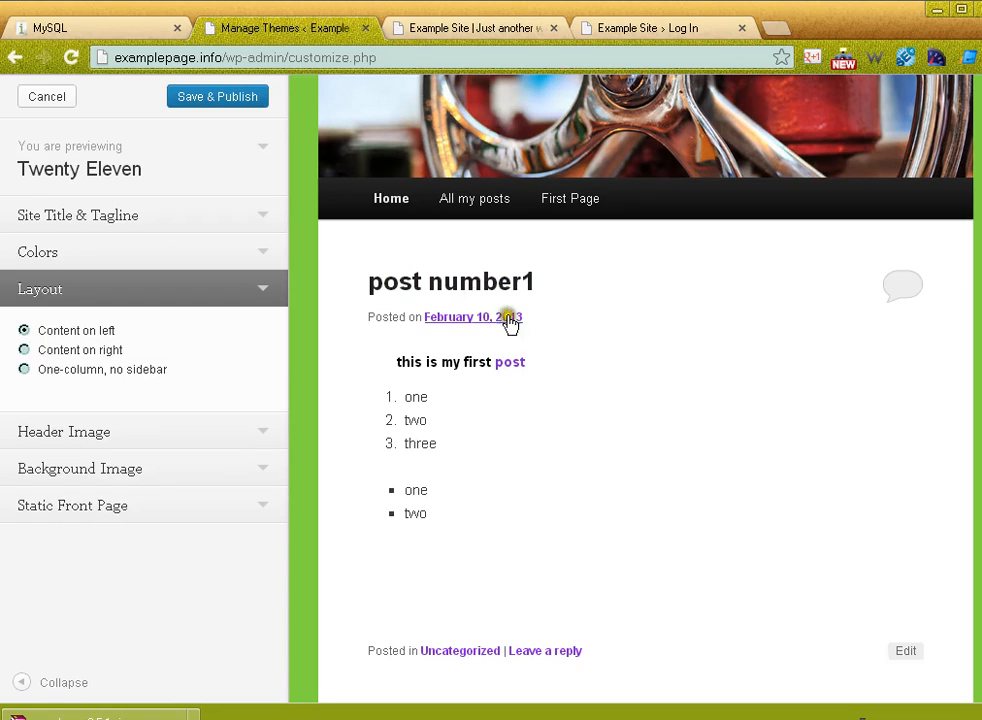
# Try the default tree-branch picture with green and red leaves as the site's header image.
pyautogui.click(122, 431)
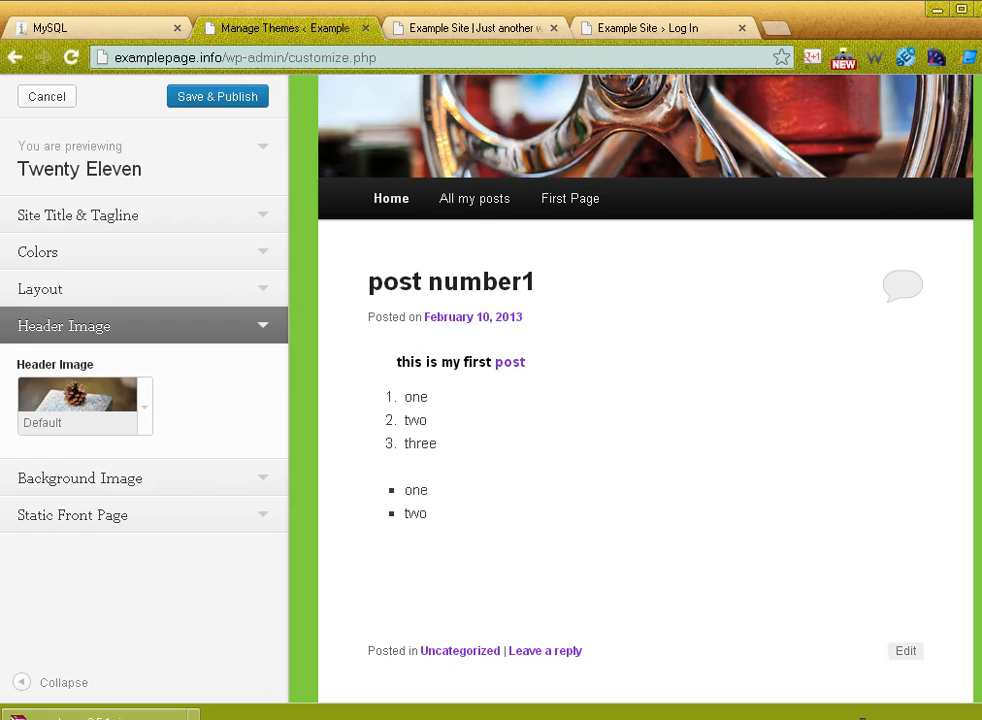
pyautogui.scroll(2, 600, 300)
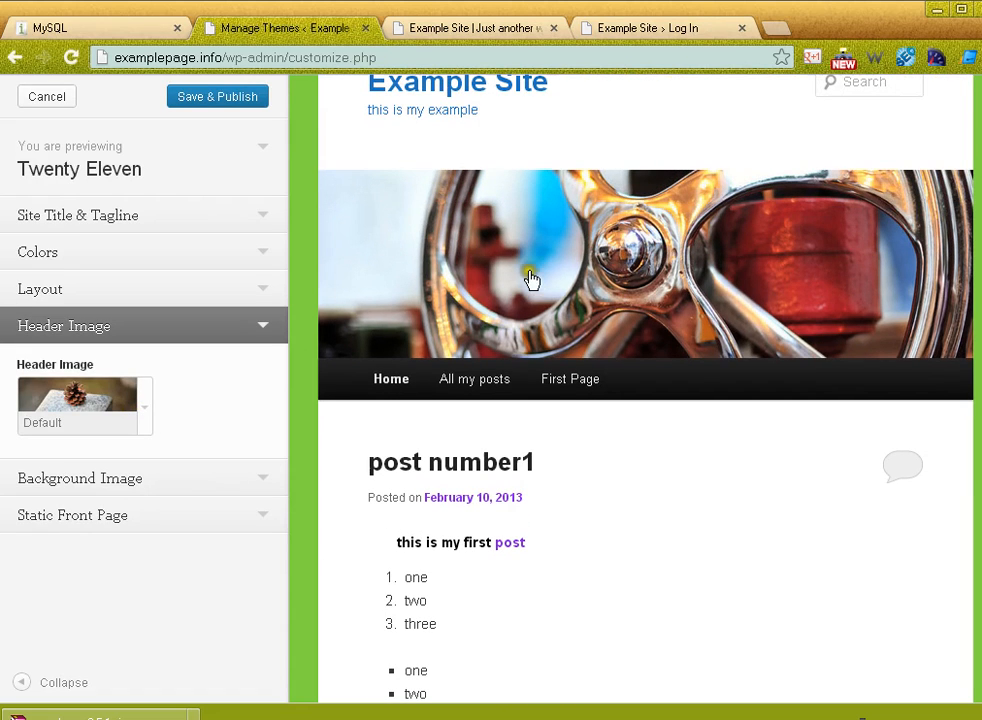
pyautogui.click(144, 412)
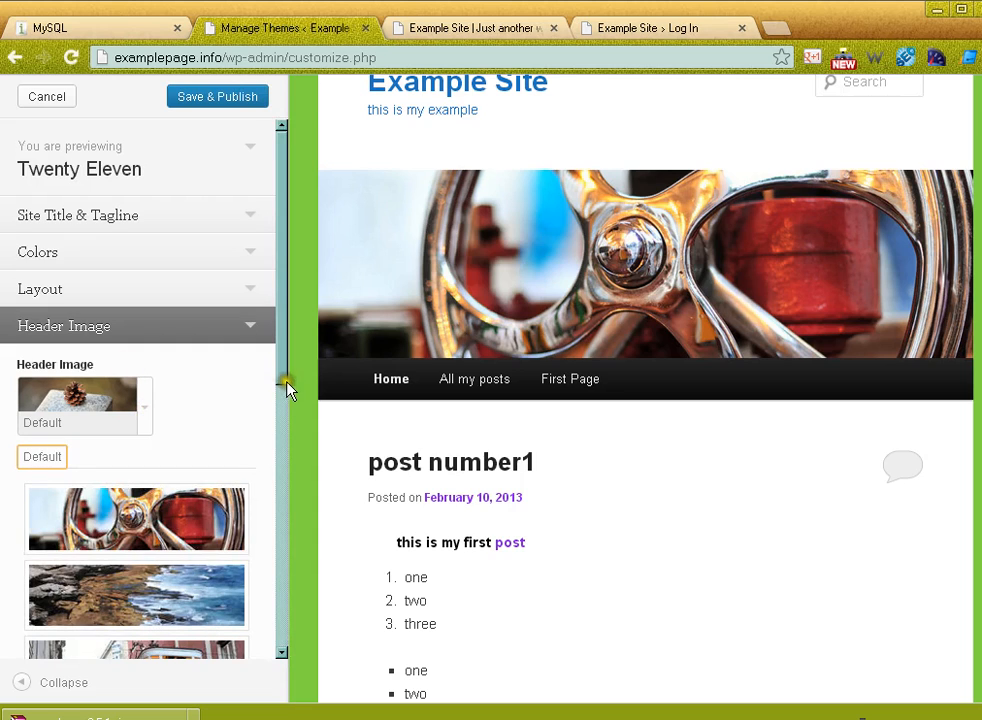
pyautogui.moveTo(280, 362); pyautogui.dragTo(254, 377)
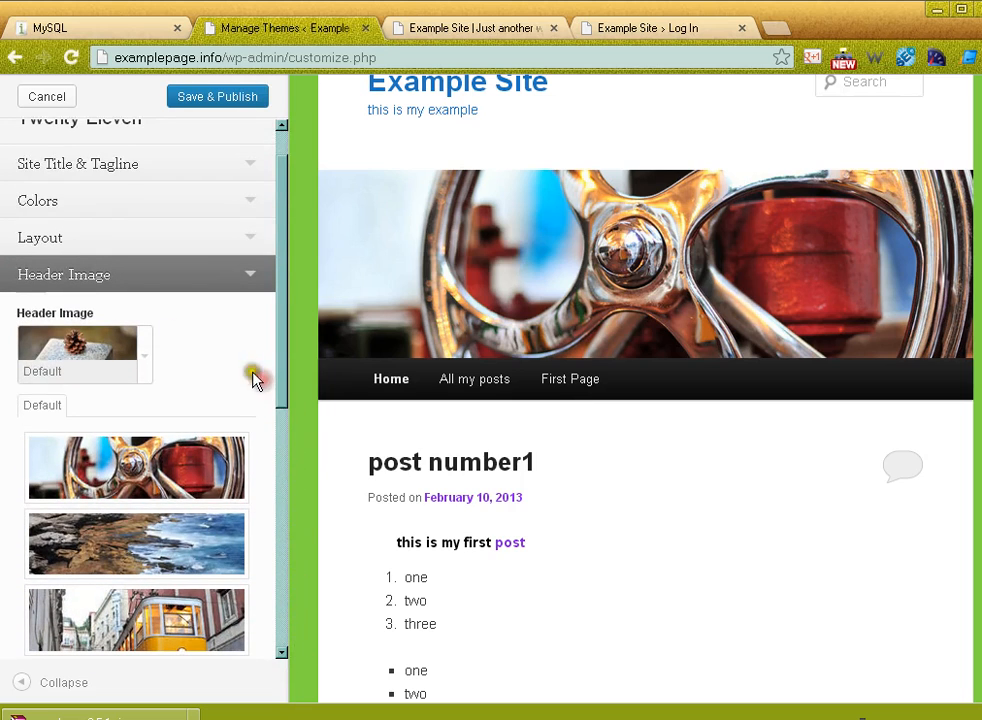
pyautogui.click(50, 358)
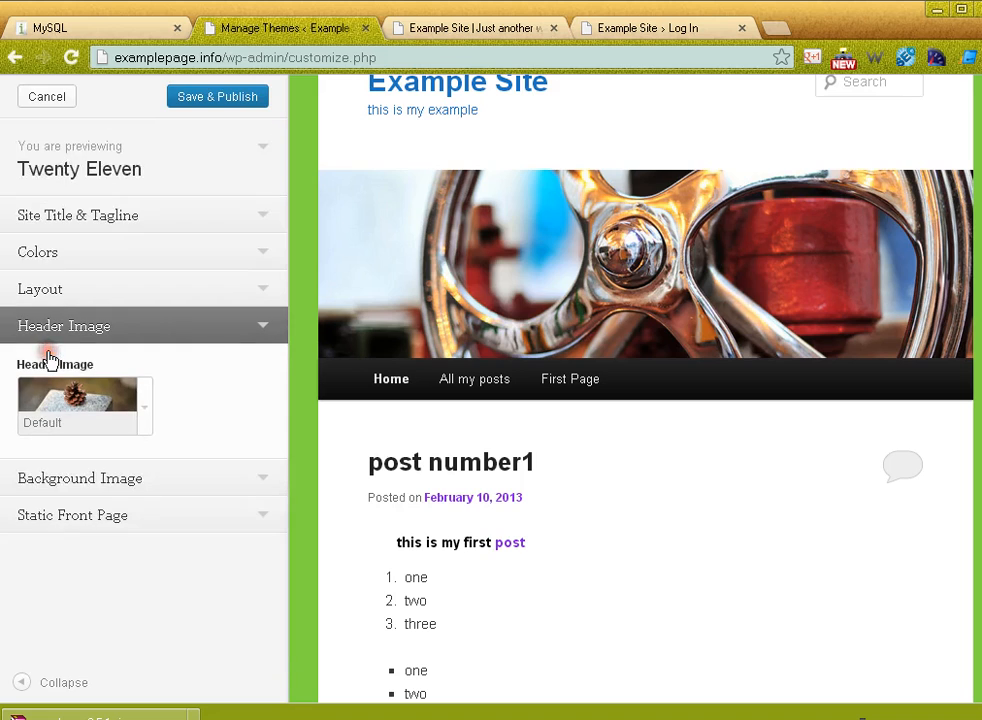
pyautogui.click(145, 422)
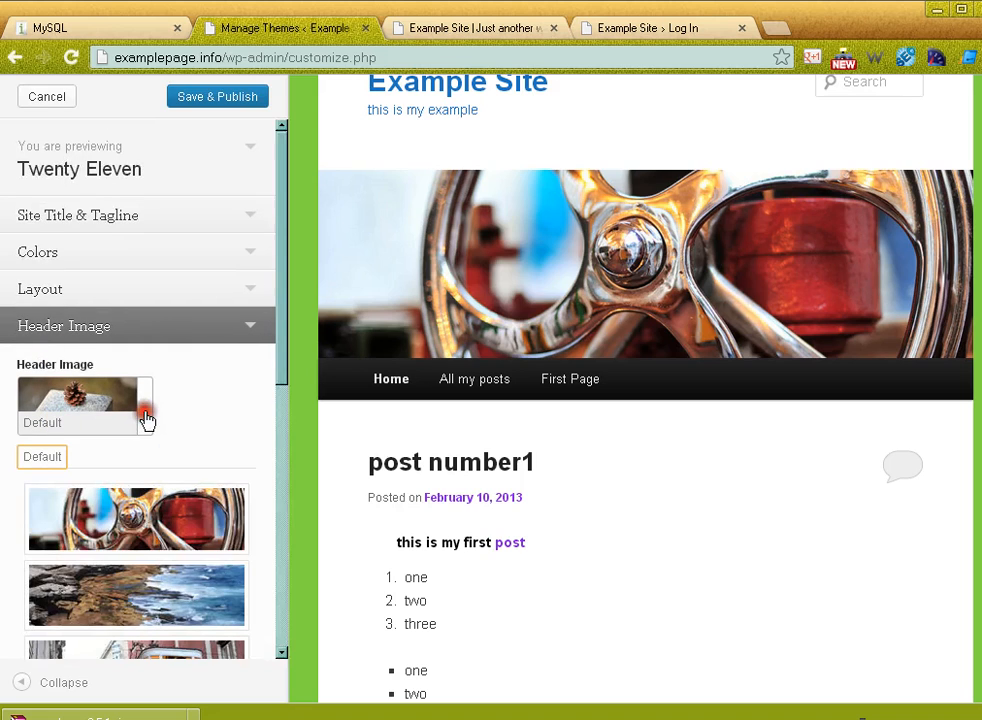
pyautogui.moveTo(284, 356); pyautogui.dragTo(282, 580)
pyautogui.click(148, 562)
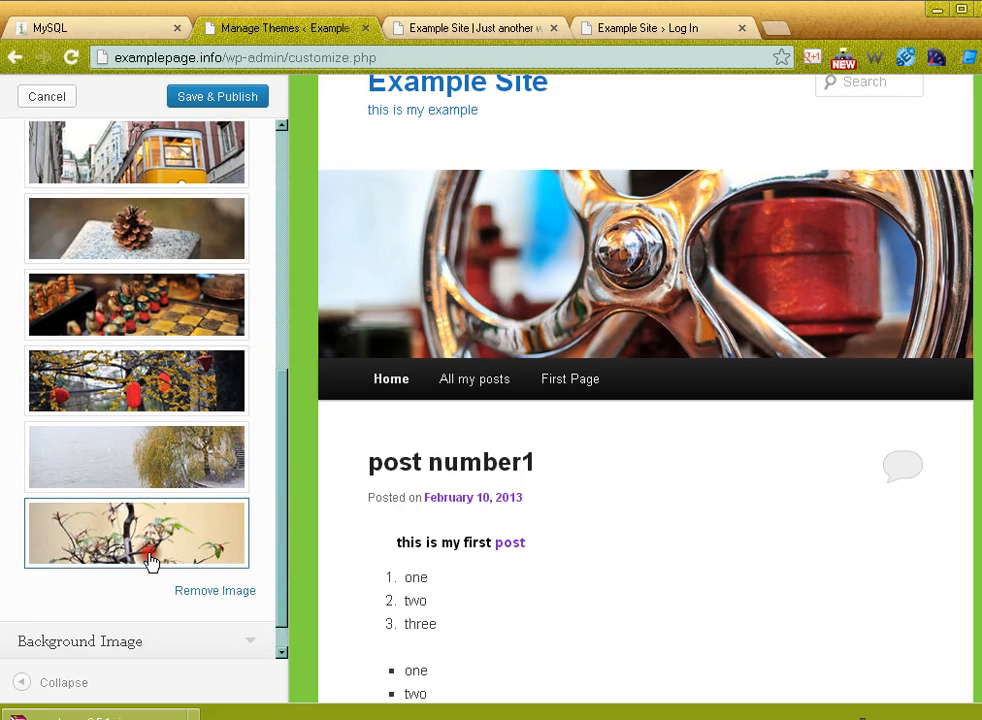
pyautogui.moveTo(283, 561)
pyautogui.mouseDown()
pyautogui.moveTo(292, 329)
pyautogui.moveTo(289, 575)
pyautogui.moveTo(287, 564)
pyautogui.moveTo(278, 572)
pyautogui.mouseUp()
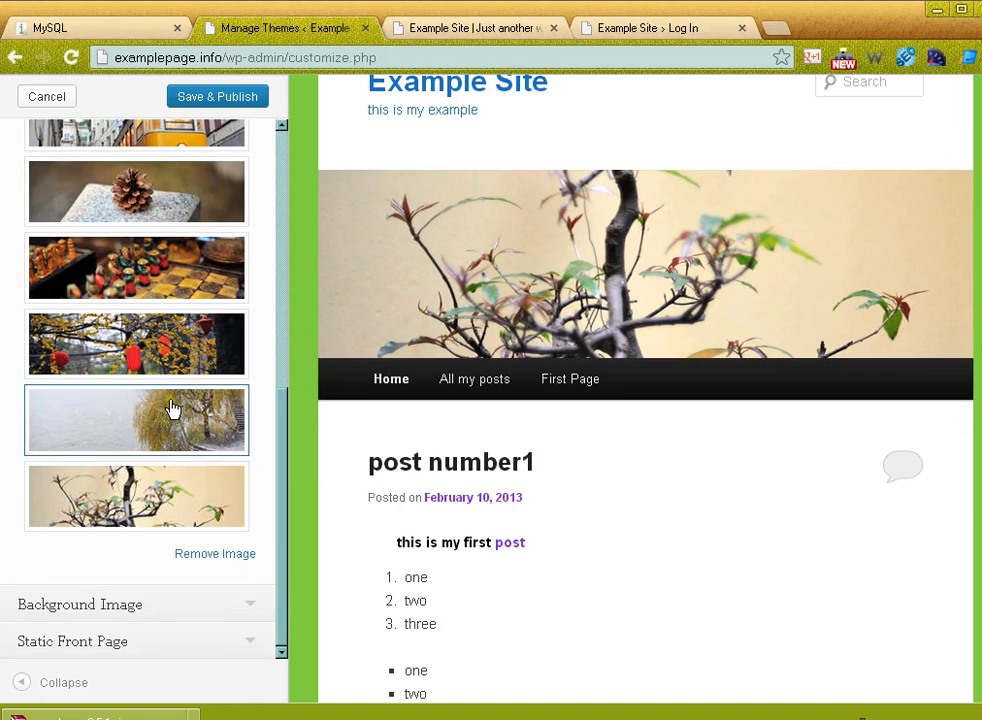
# Remove the header image and check the page without it in the preview.
pyautogui.click(220, 553)
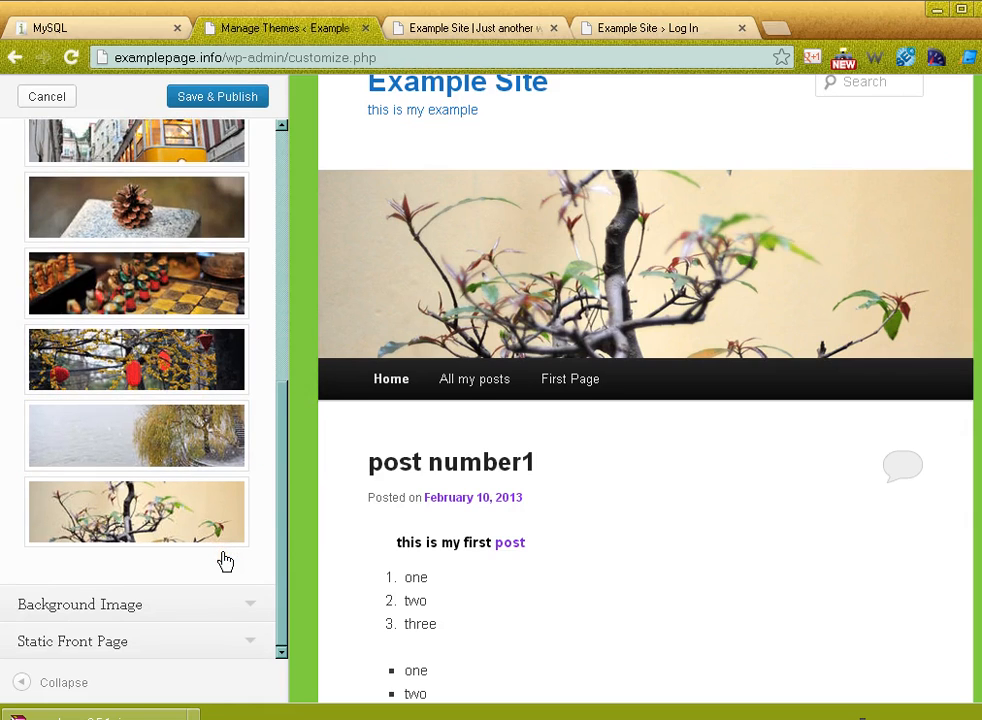
pyautogui.moveTo(280, 505); pyautogui.dragTo(272, 285)
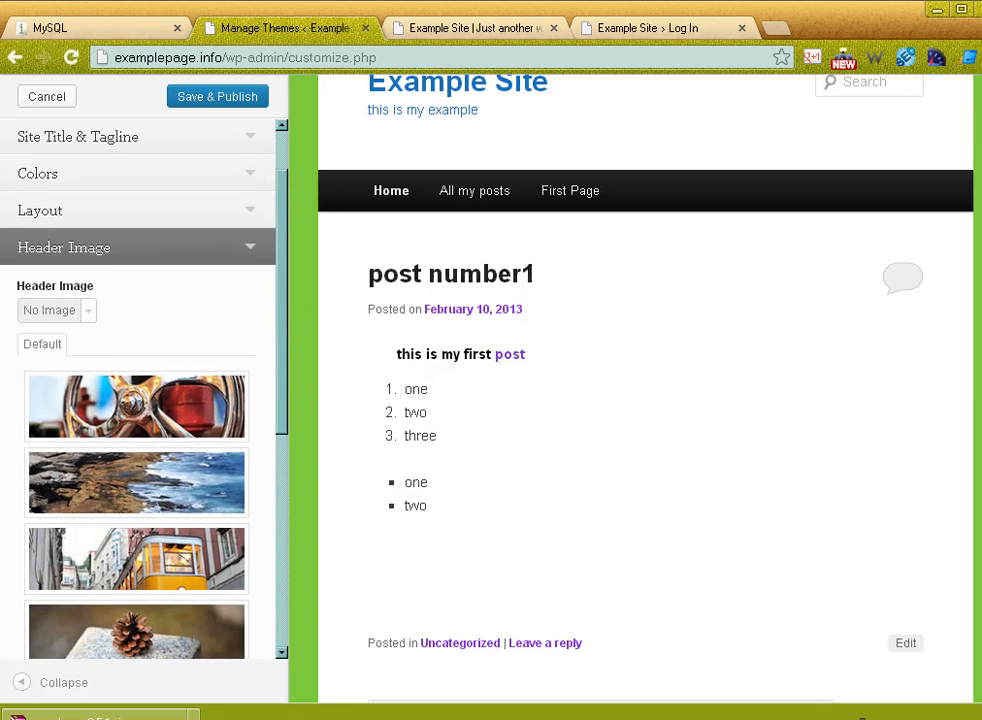
pyautogui.moveTo(981, 136); pyautogui.dragTo(977, 136)
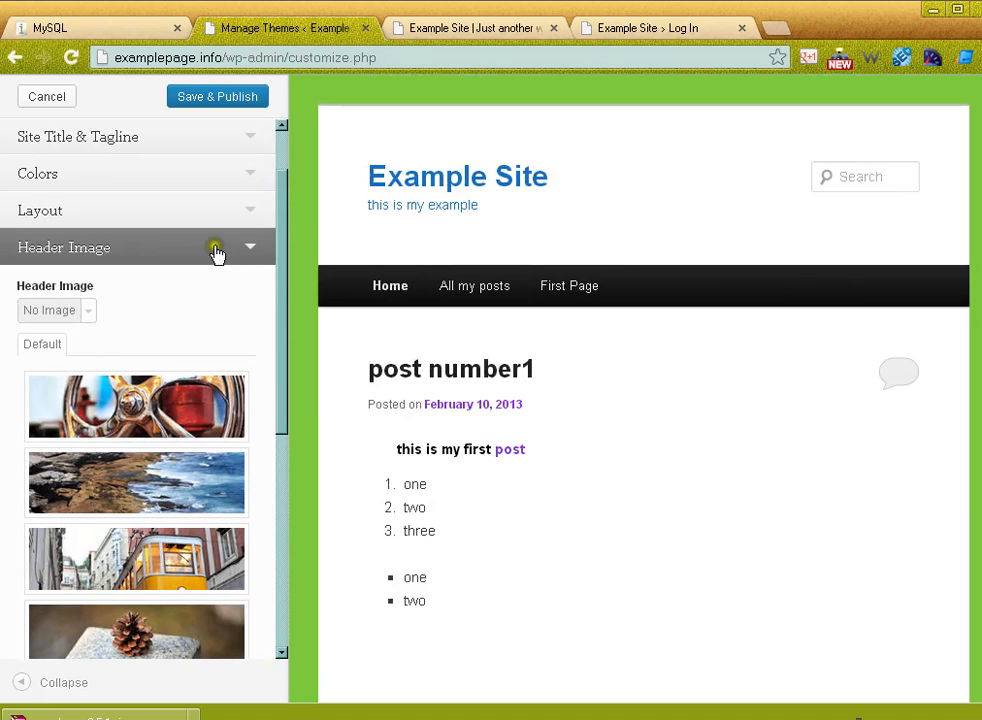
# Show the upload options for the site's background image.
pyautogui.moveTo(287, 293); pyautogui.dragTo(272, 681)
pyautogui.click(266, 416)
pyautogui.click(139, 612)
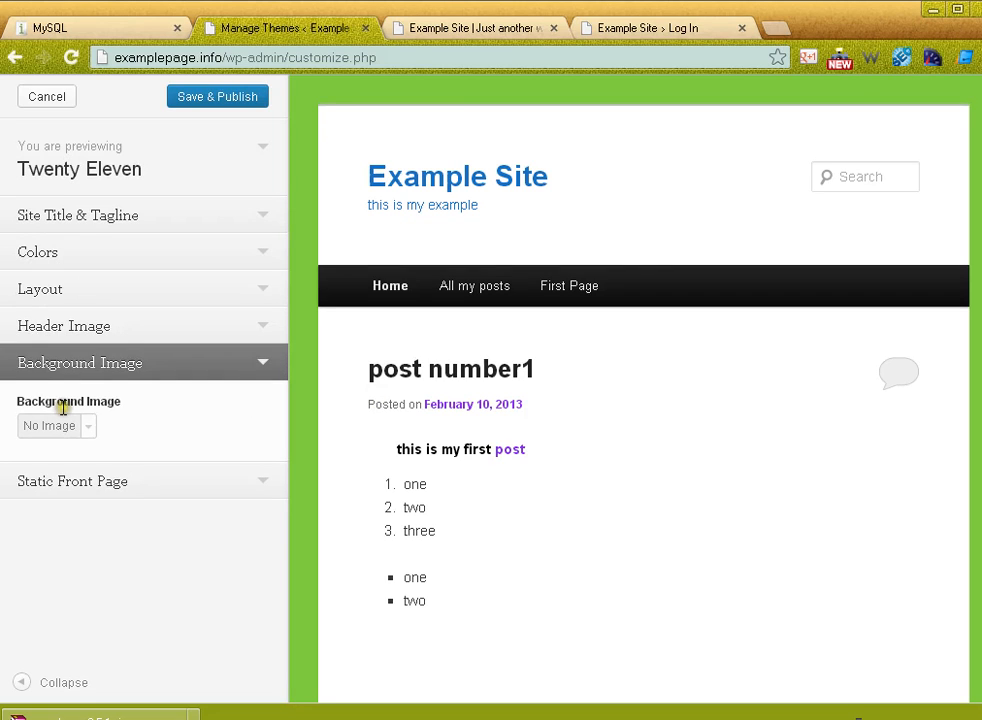
pyautogui.click(89, 426)
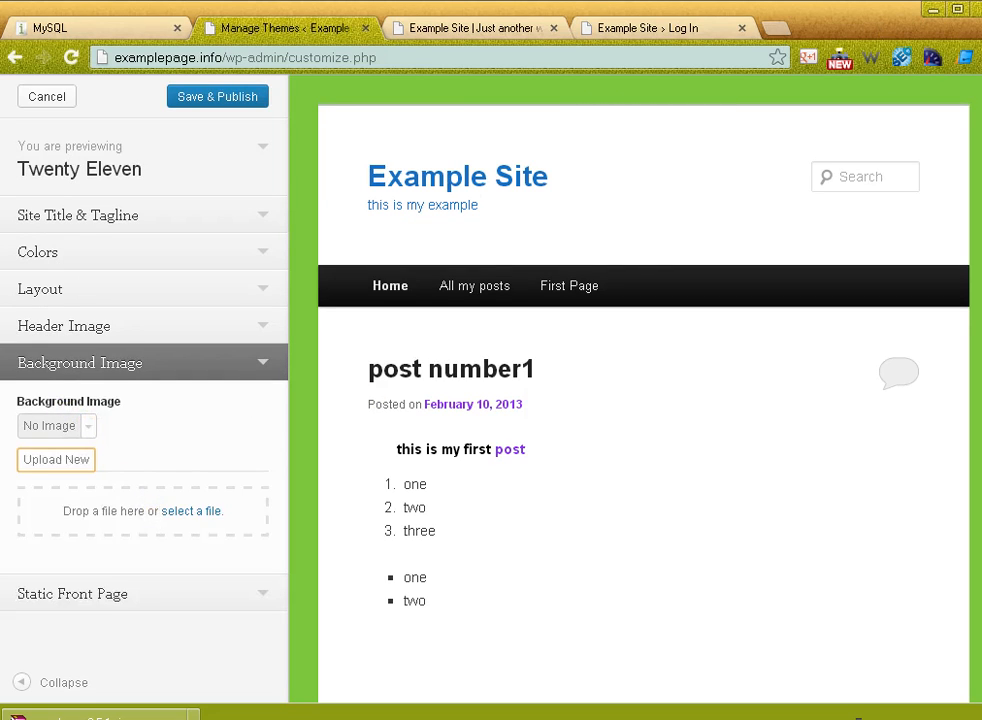
# Switch to Windows Explorer, look through My Documents\Downloads for a picture, and move its window clear of the background upload area.
pyautogui.press('super')
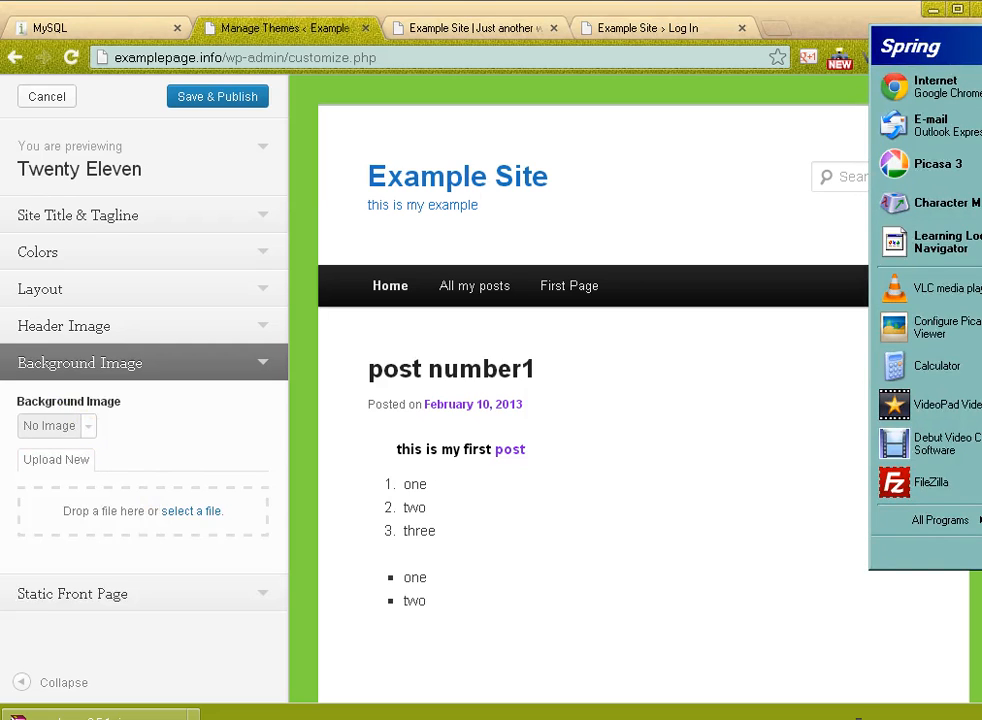
pyautogui.click(981, 84)
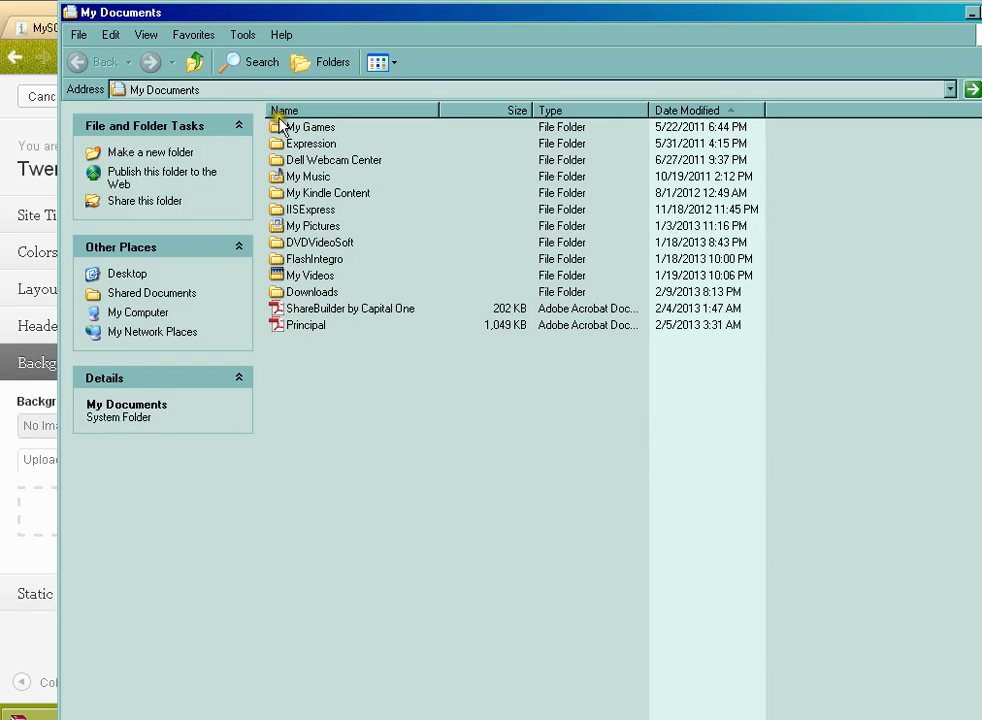
pyautogui.doubleClick(313, 292)
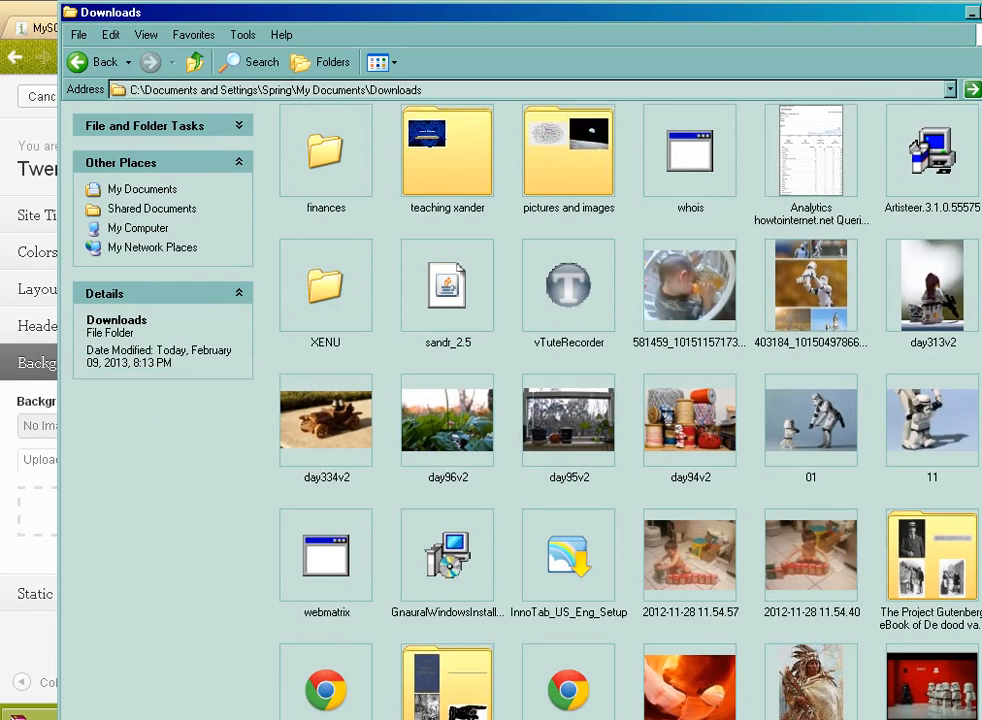
pyautogui.scroll(-5, 620, 400)
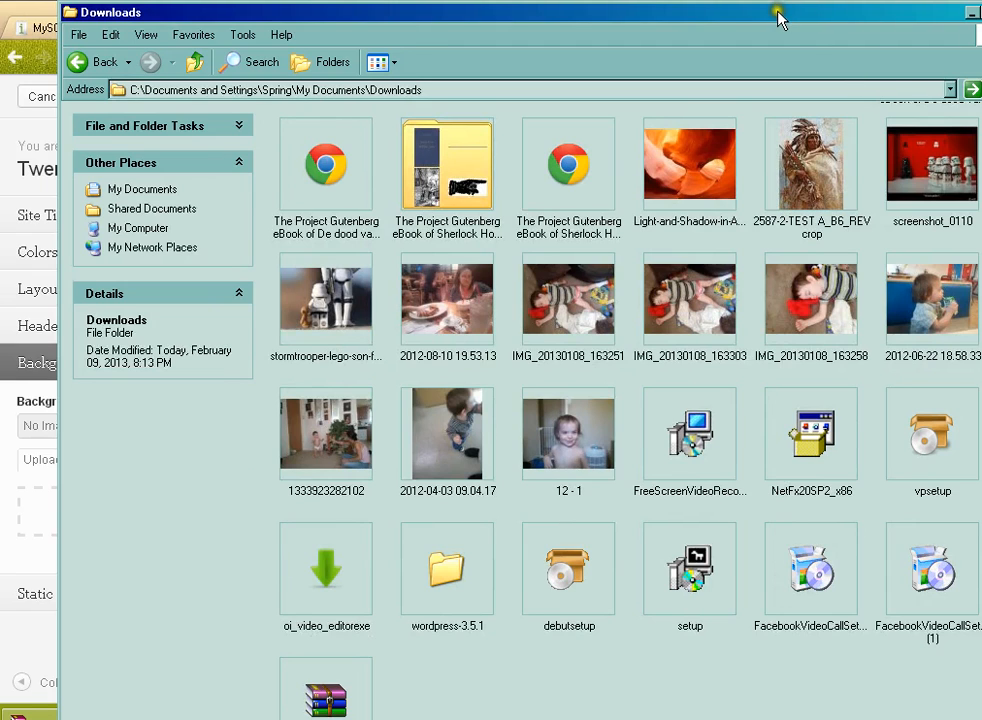
pyautogui.moveTo(777, 14); pyautogui.dragTo(480, 618)
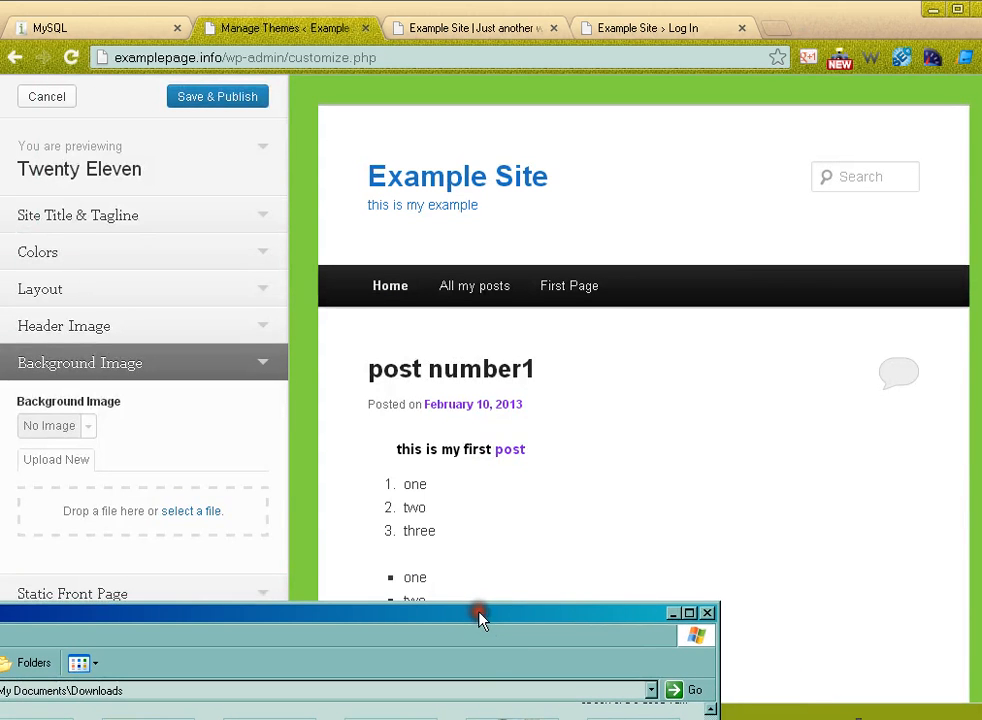
# Upload the painting of the figure in a feathered headdress as the background image and check it in the preview.
pyautogui.click(202, 511)
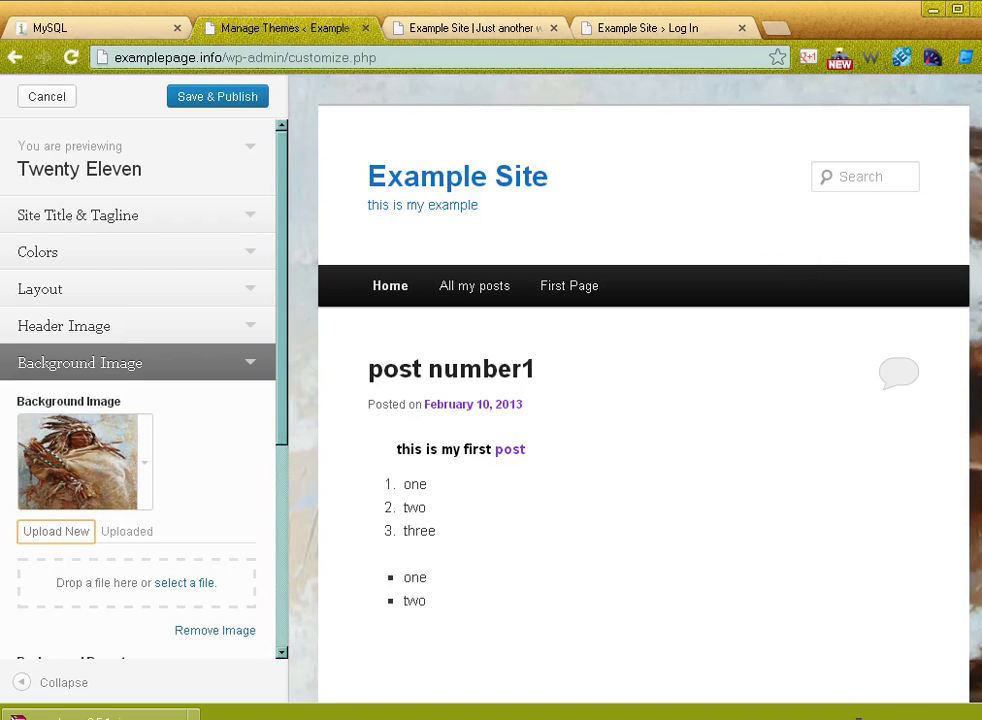
pyautogui.moveTo(980, 400); pyautogui.dragTo(981, 400)
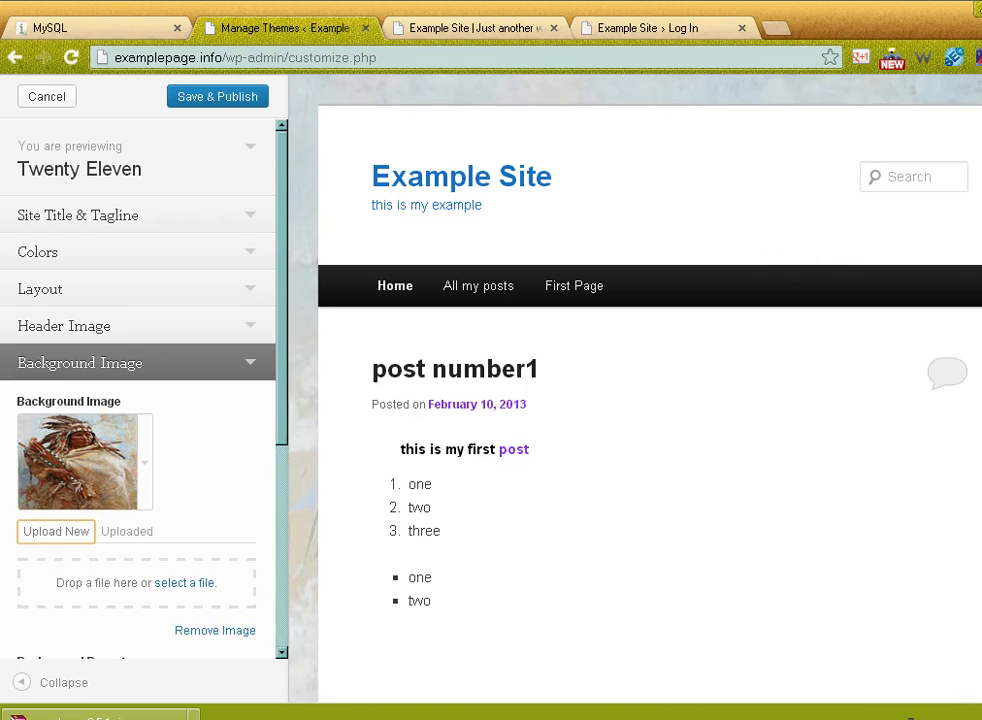
pyautogui.scroll(-5, 650, 400)
pyautogui.scroll(-2, 650, 400)
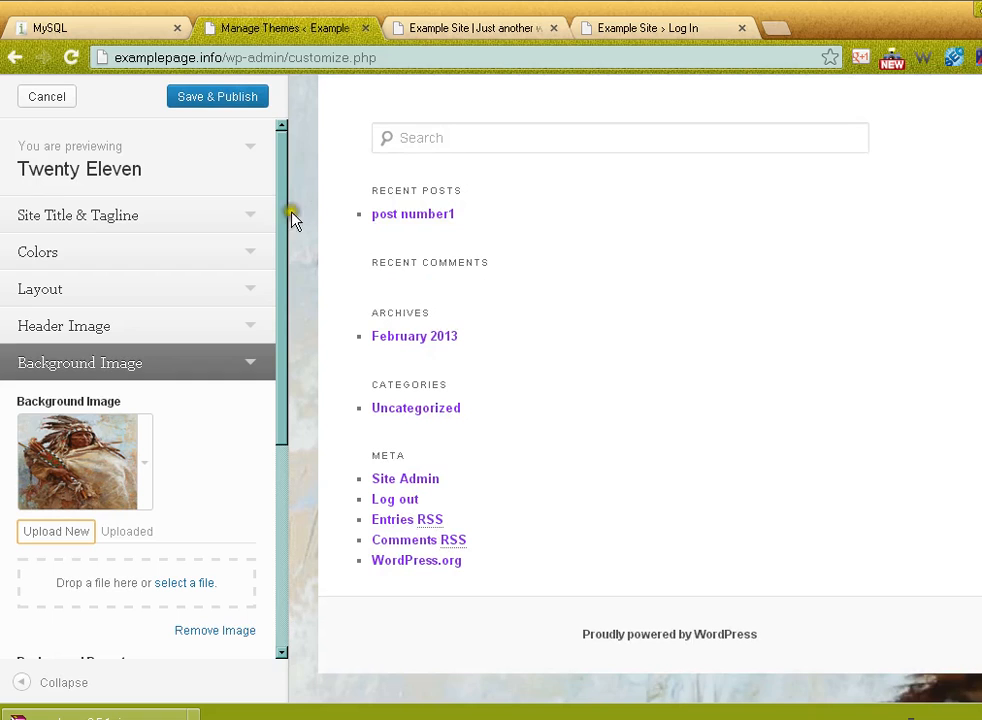
# Set the background image to No Repeat, Center position after trying Right, and Scroll attachment, checking the result in the preview.
pyautogui.click(280, 269)
pyautogui.moveTo(280, 269); pyautogui.dragTo(274, 466)
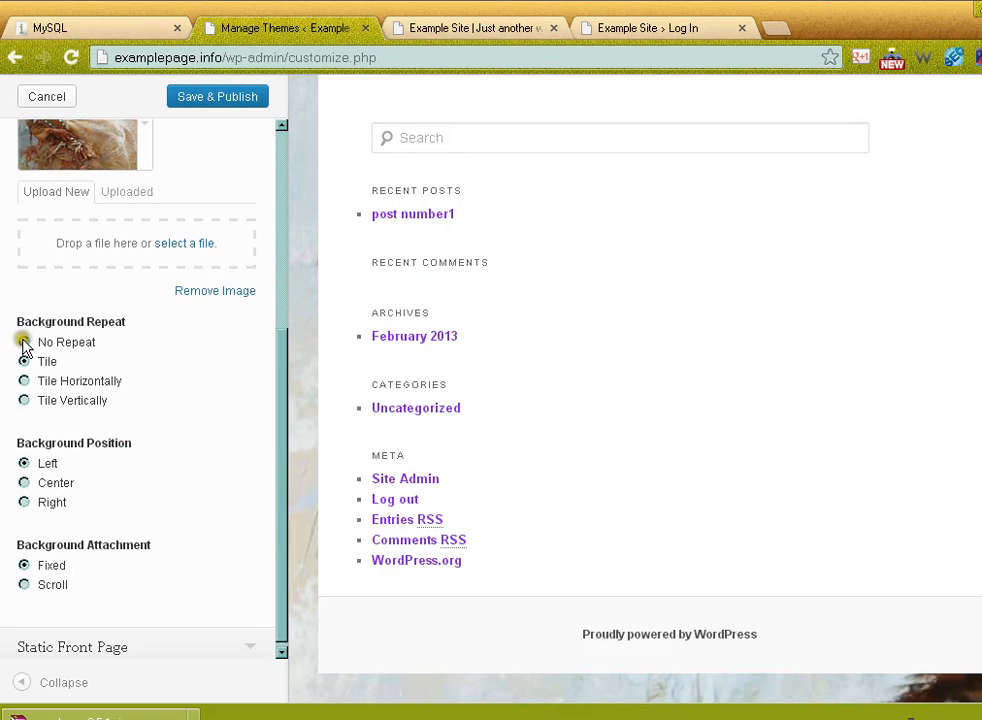
pyautogui.click(24, 343)
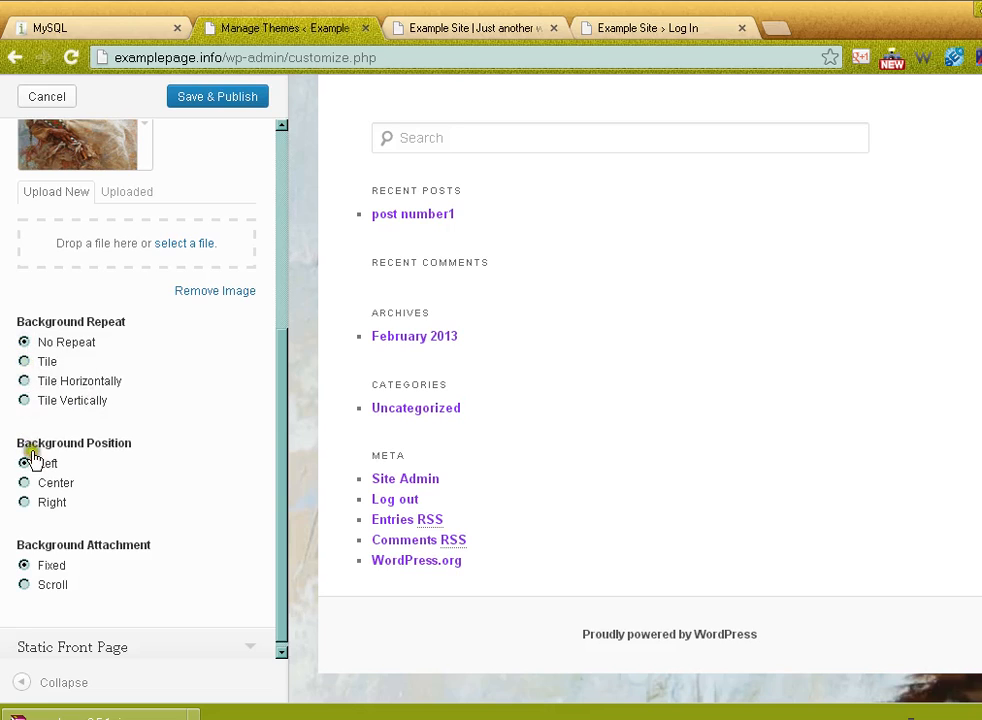
pyautogui.click(22, 482)
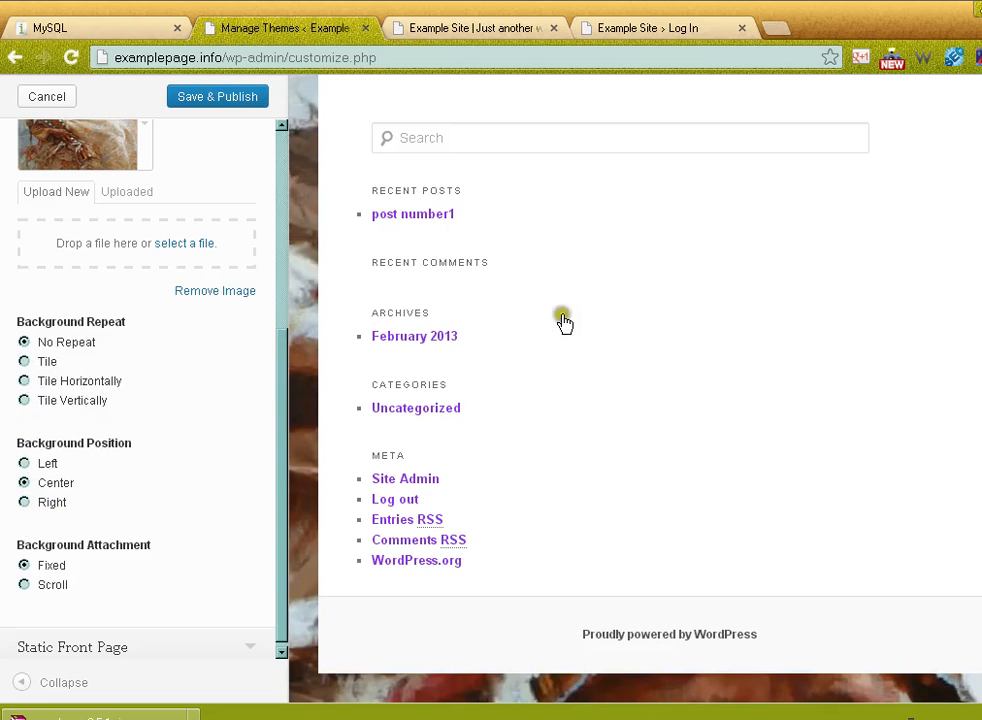
pyautogui.click(24, 502)
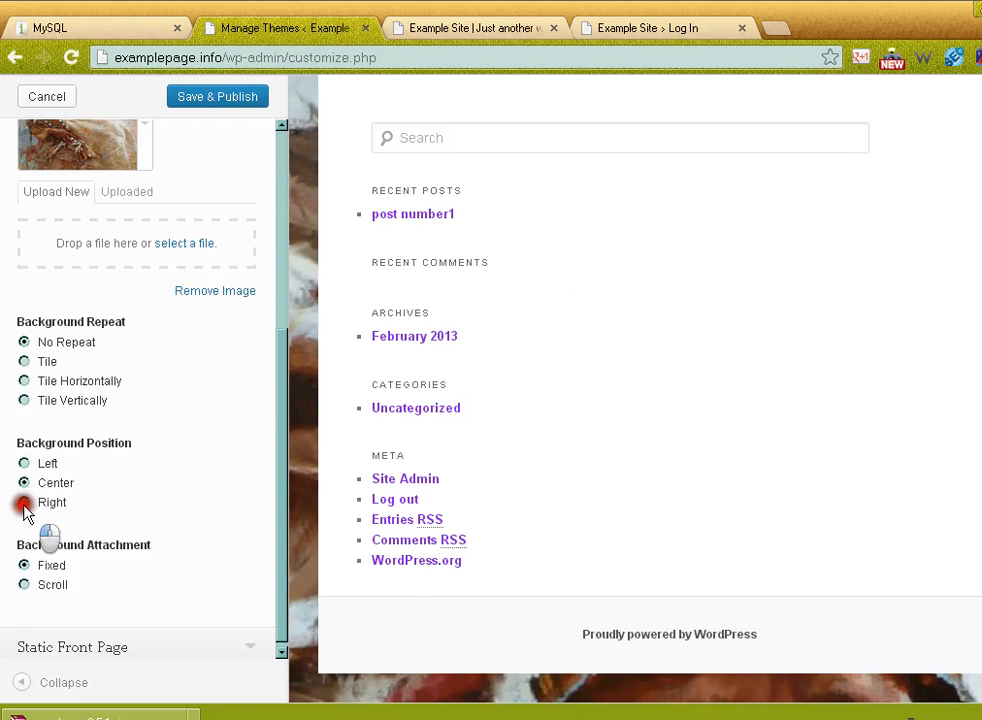
pyautogui.click(24, 483)
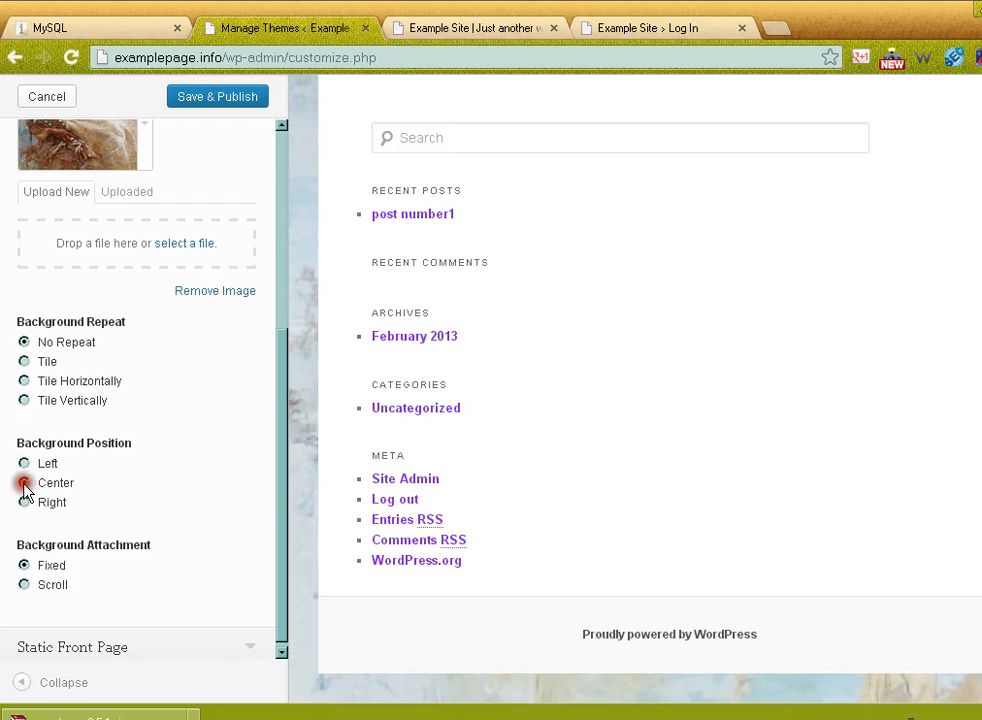
pyautogui.click(22, 586)
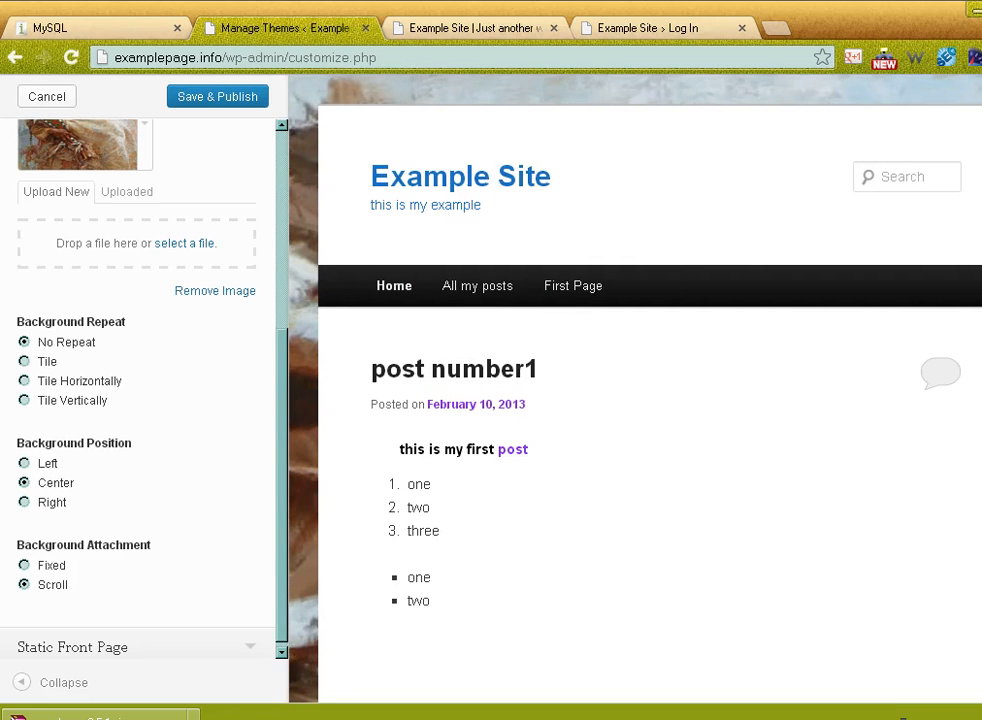
pyautogui.scroll(-7, 650, 400)
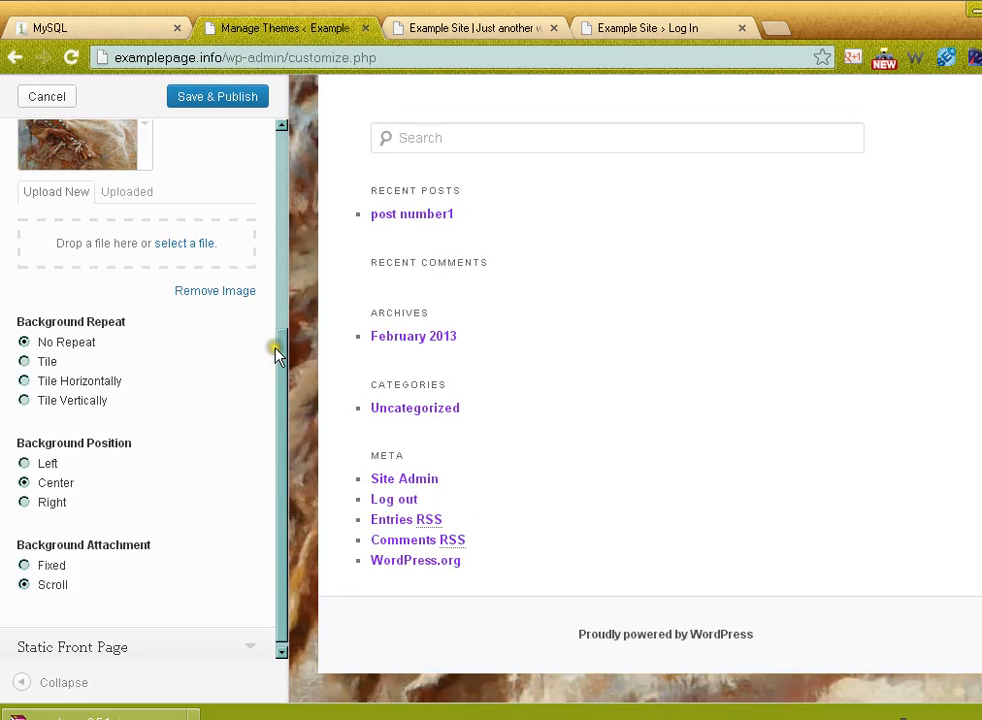
# Open the Static Front Page settings and examine how the latest posts appear on the previewed home page.
pyautogui.click(79, 645)
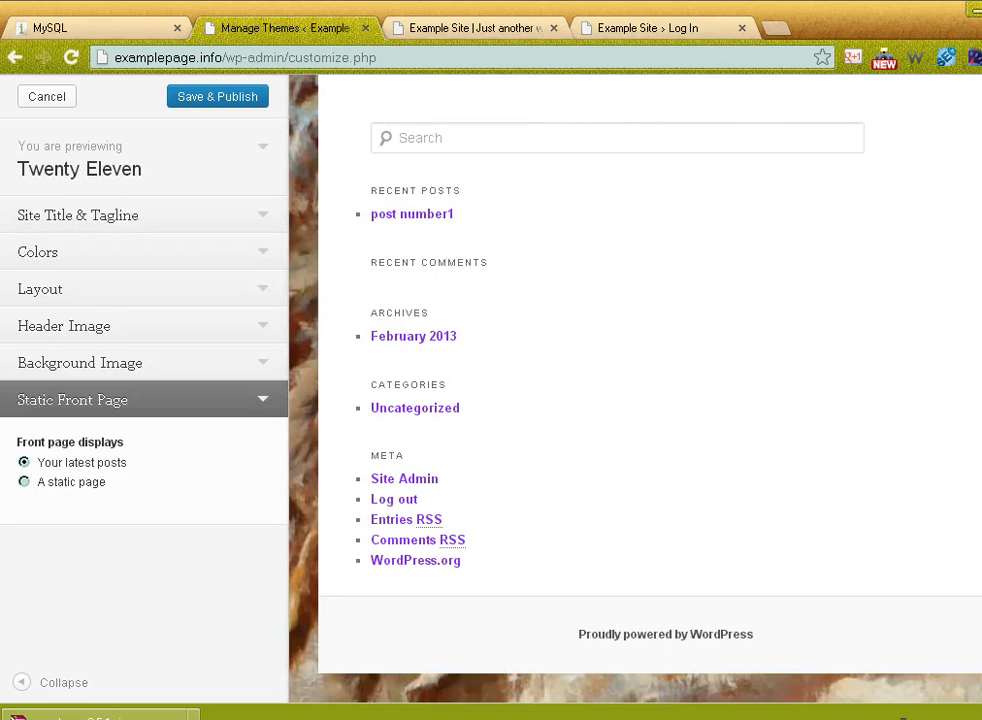
pyautogui.scroll(8, 650, 390)
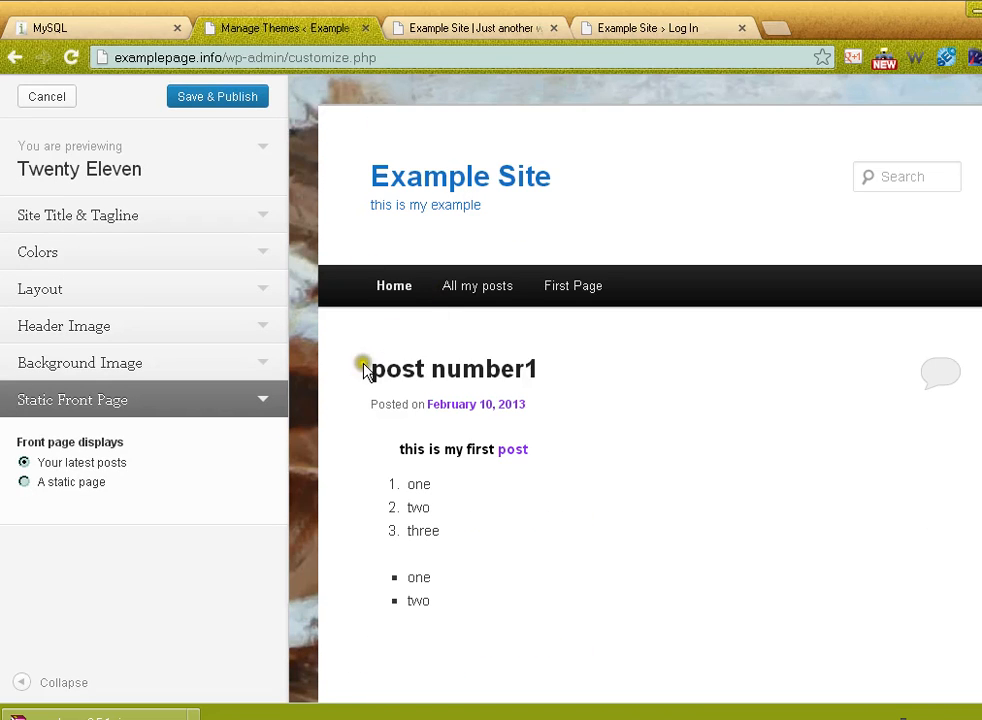
pyautogui.moveTo(366, 352); pyautogui.dragTo(491, 618)
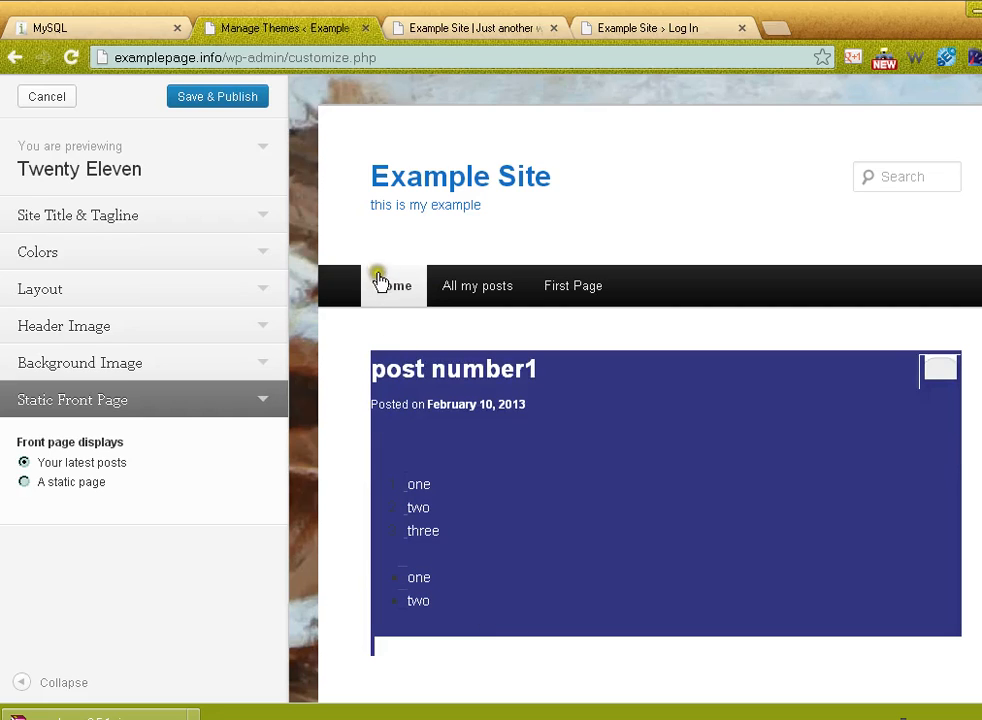
pyautogui.click(391, 340)
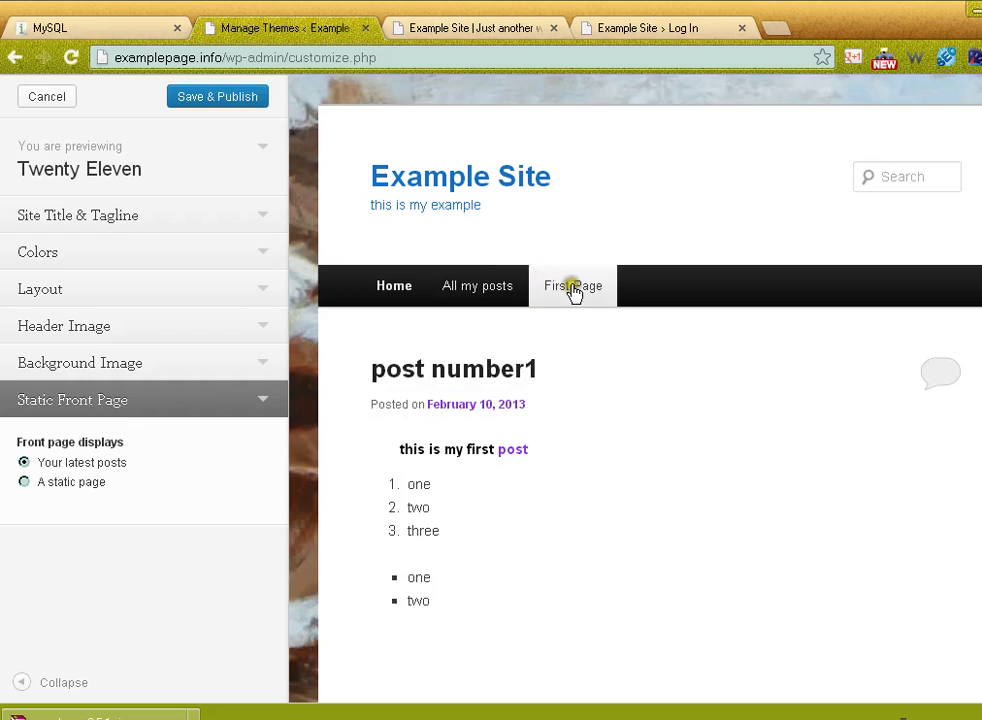
# Make the front page display a static page, choose "First Page" for it, and check the preview.
pyautogui.click(56, 488)
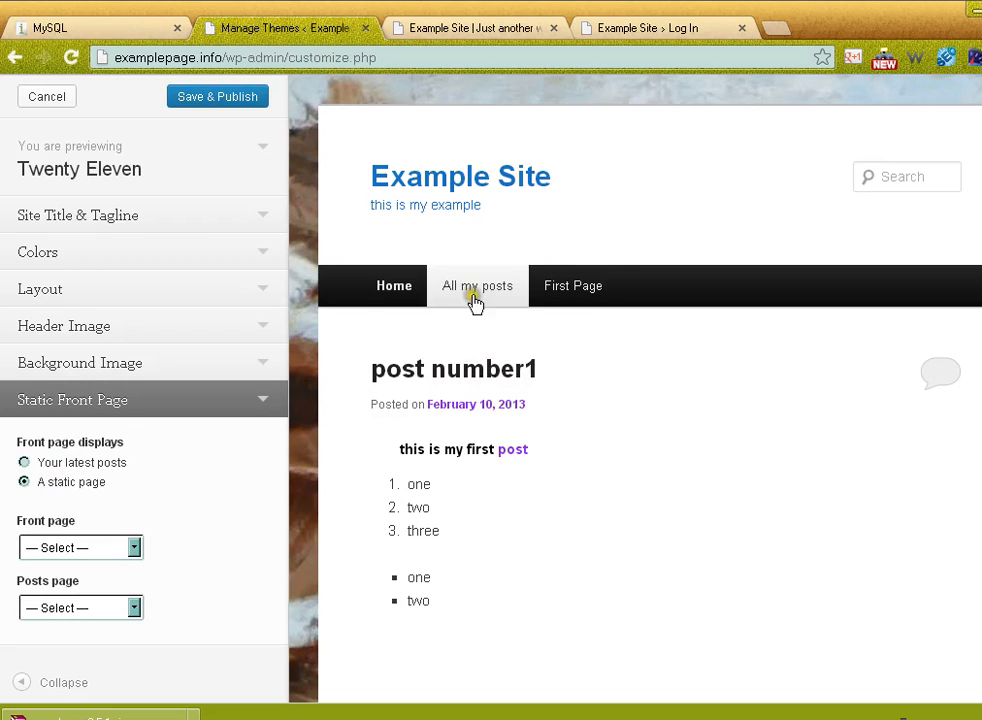
pyautogui.click(134, 548)
pyautogui.click(115, 599)
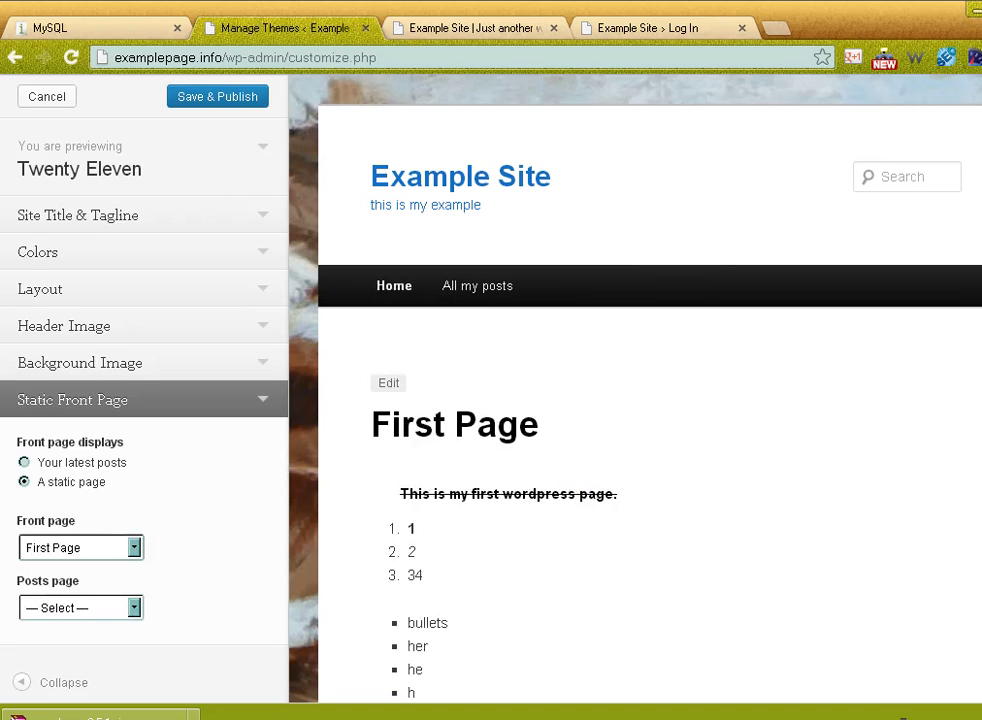
pyautogui.scroll(-3, 640, 390)
pyautogui.scroll(3, 640, 390)
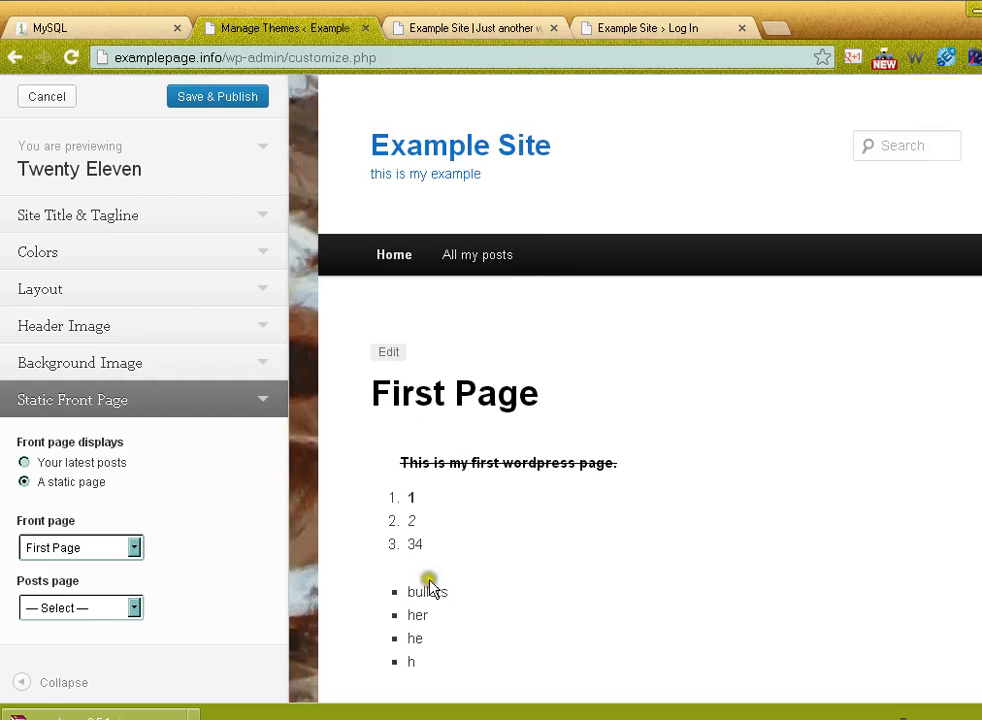
# Set the posts page to "All my posts" and check both that page and the home page in the preview.
pyautogui.click(134, 610)
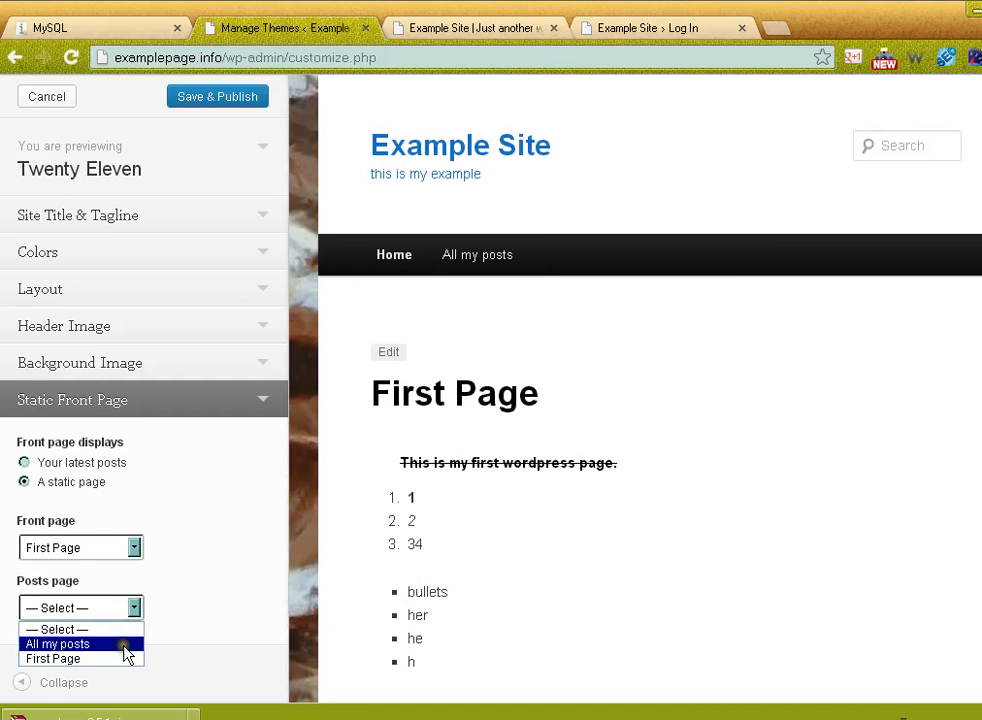
pyautogui.click(122, 644)
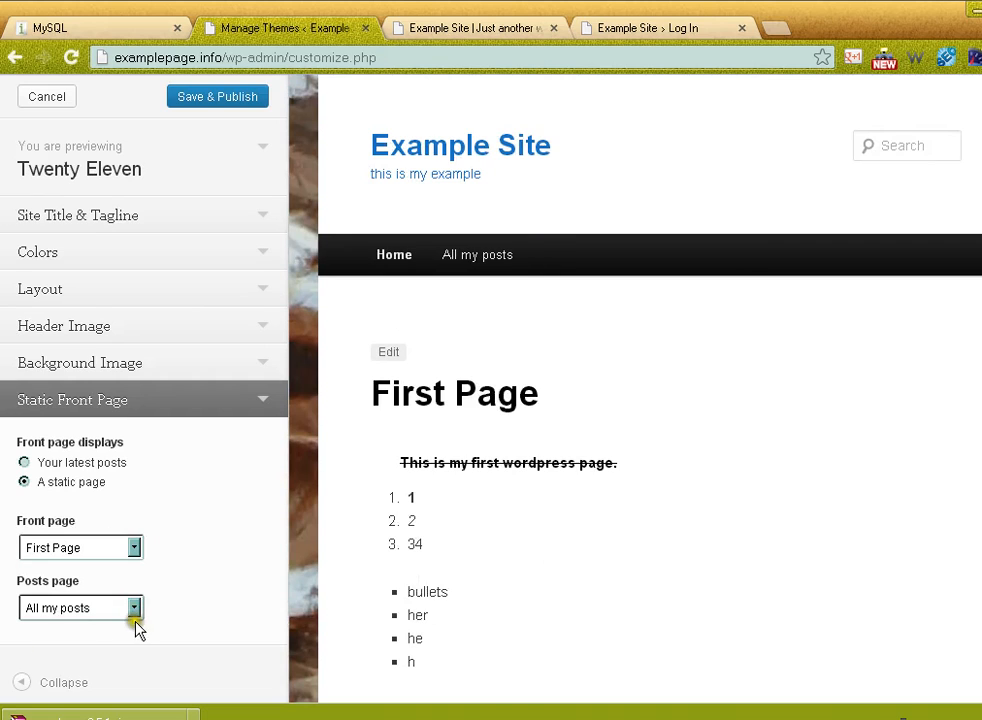
pyautogui.click(476, 256)
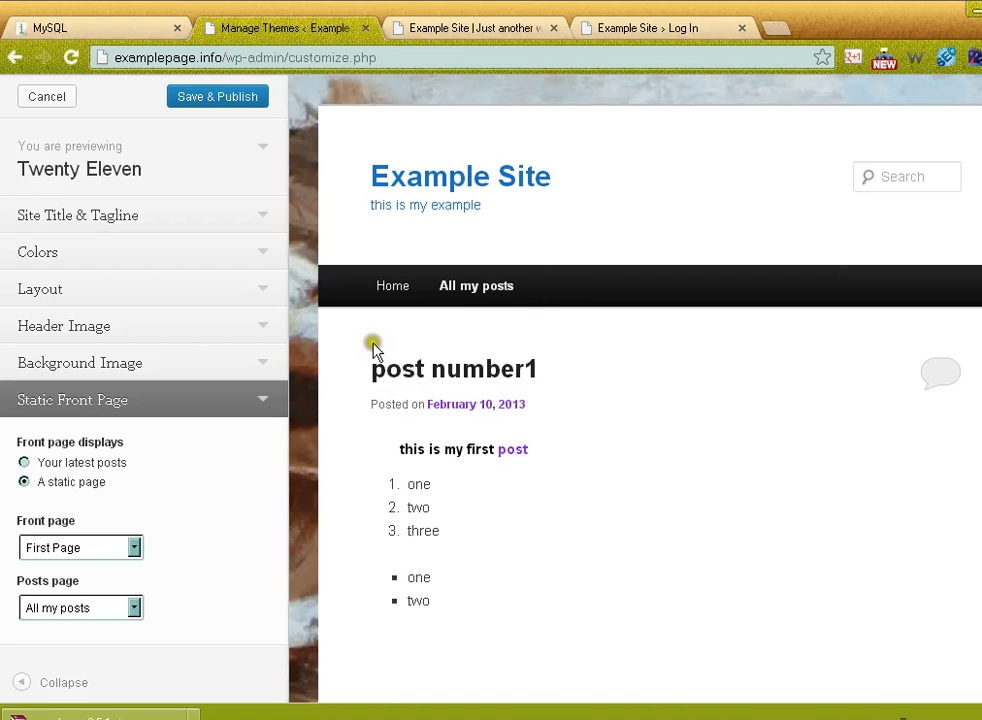
pyautogui.click(378, 299)
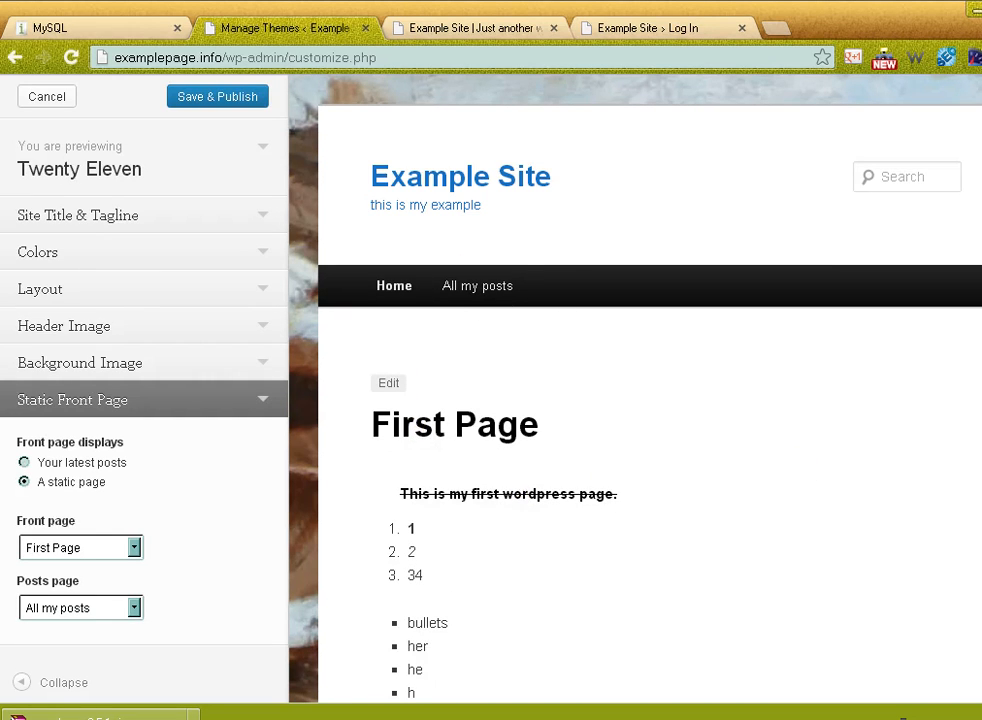
pyautogui.scroll(-5, 650, 390)
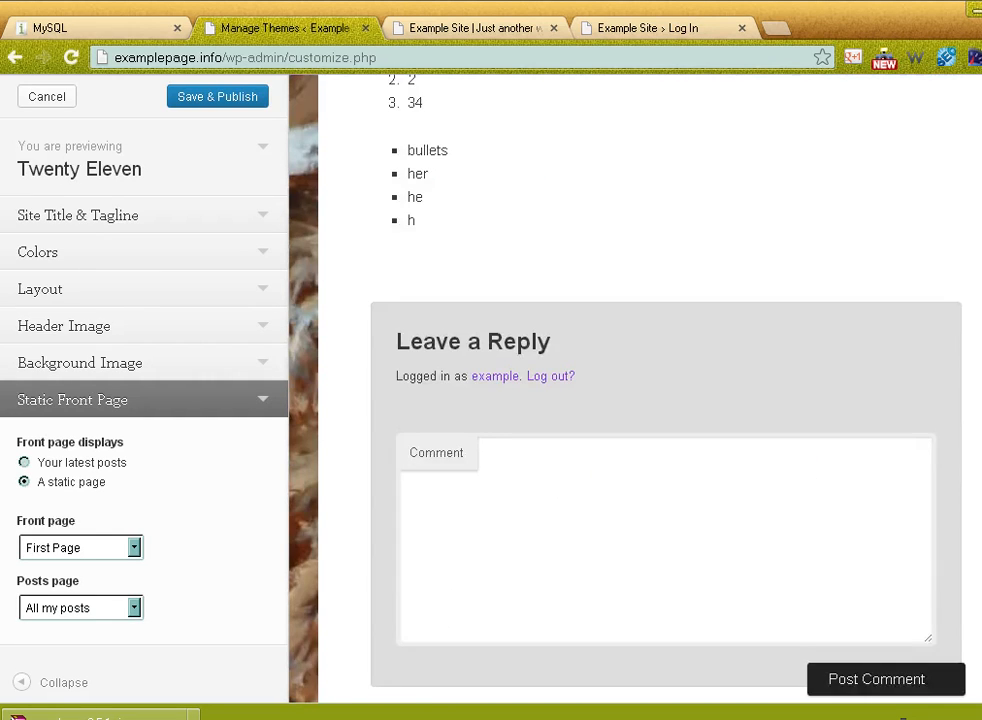
pyautogui.scroll(5, 650, 390)
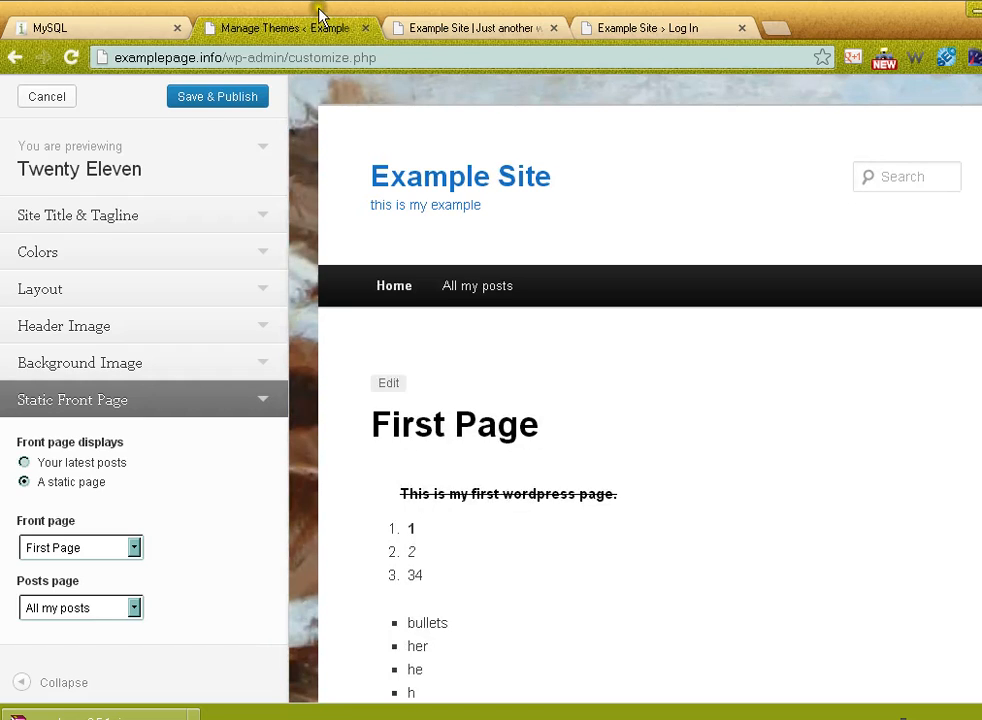
# Save and publish the theme customizations, return to Manage Themes, and reload the live Example Site.
pyautogui.click(200, 98)
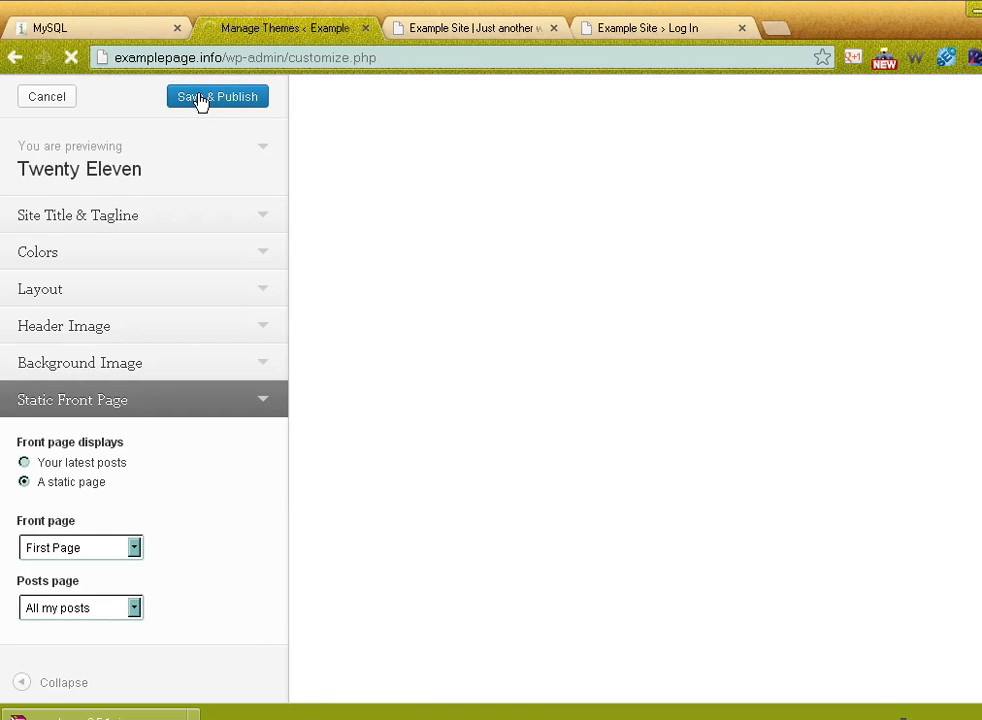
pyautogui.click(15, 58)
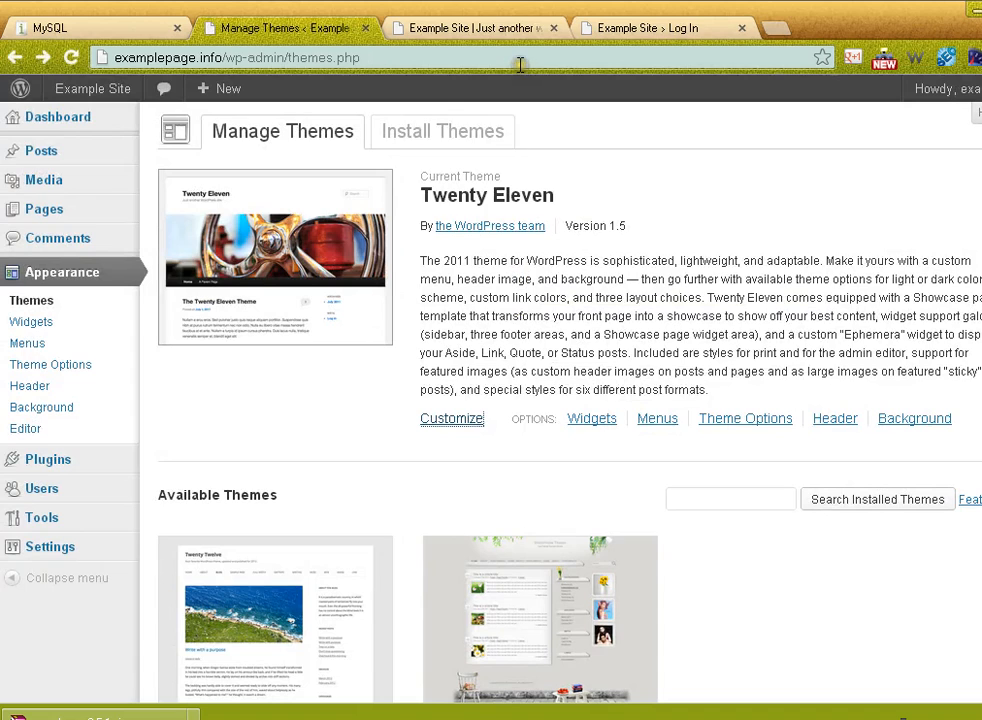
pyautogui.click(501, 27)
pyautogui.press('F5')
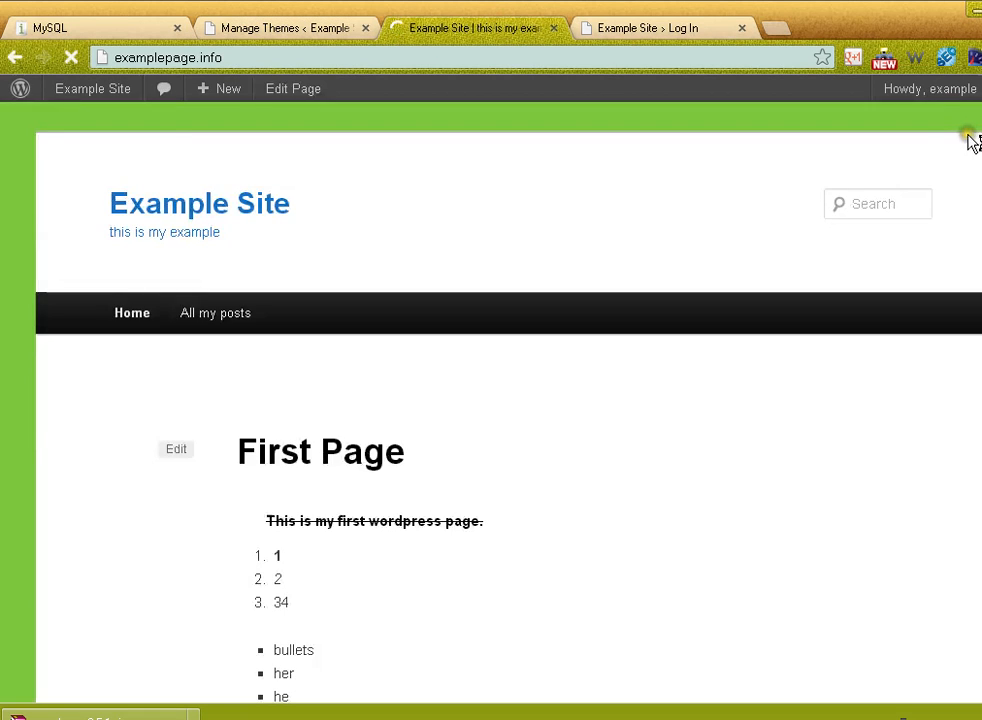
# Examine the published front page and its background image from header to footer, then return to the Manage Themes page.
pyautogui.scroll(-6, 490, 400)
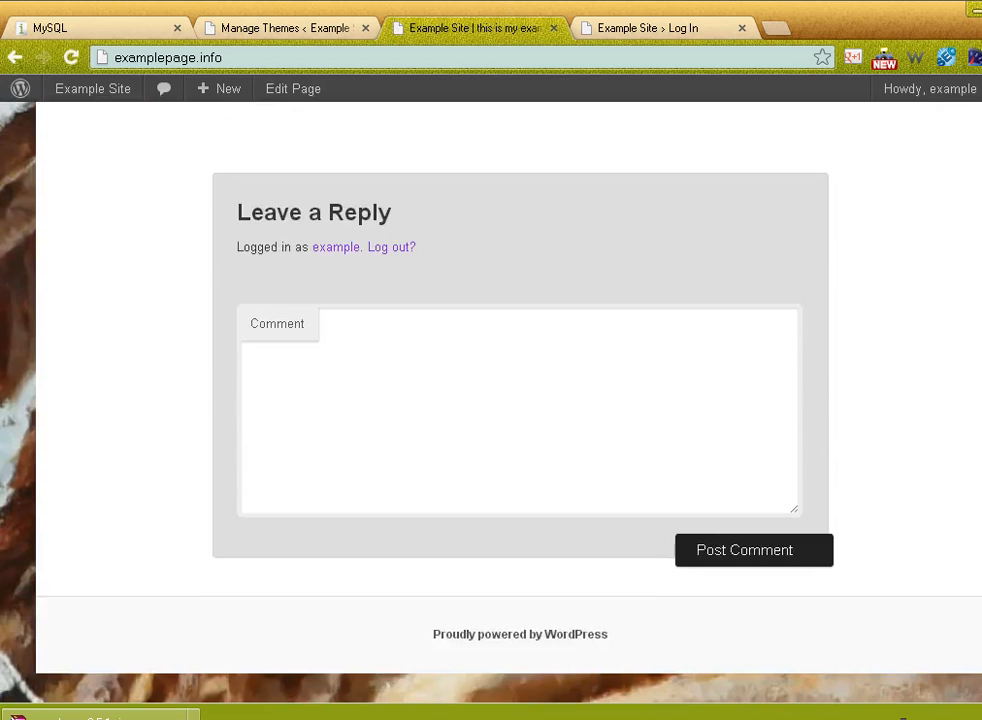
pyautogui.scroll(6, 490, 400)
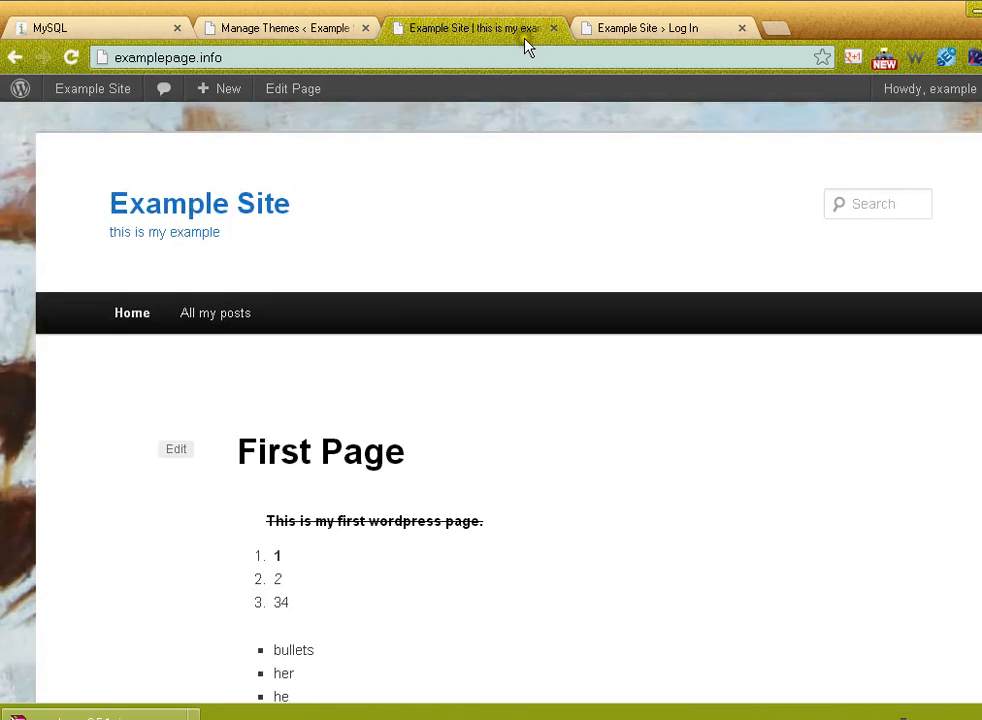
pyautogui.click(265, 25)
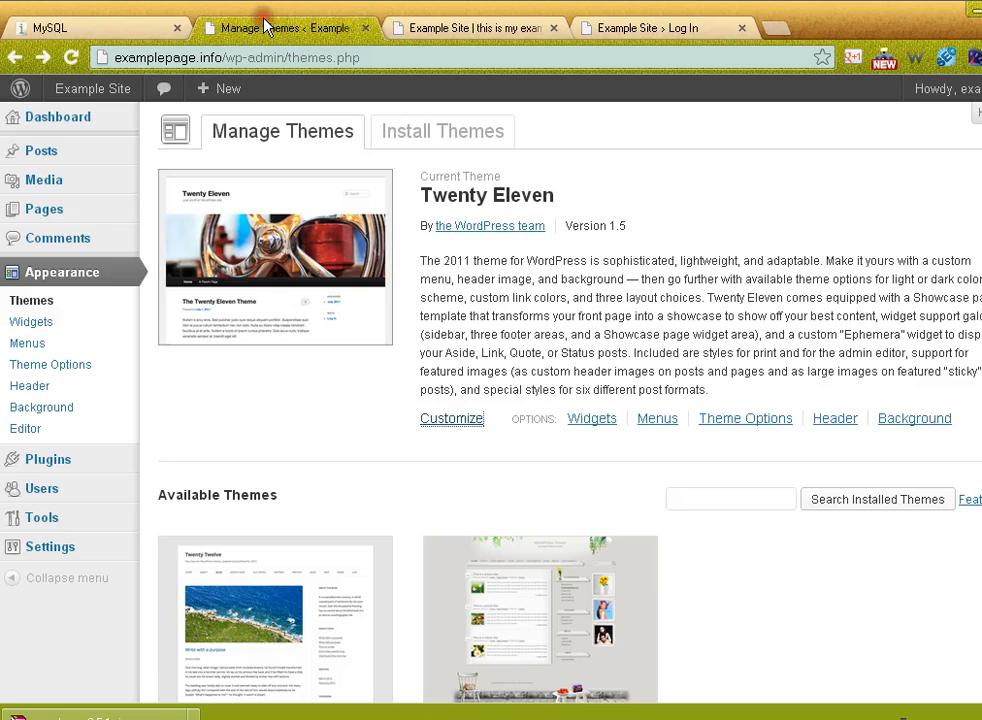
pyautogui.click(447, 27)
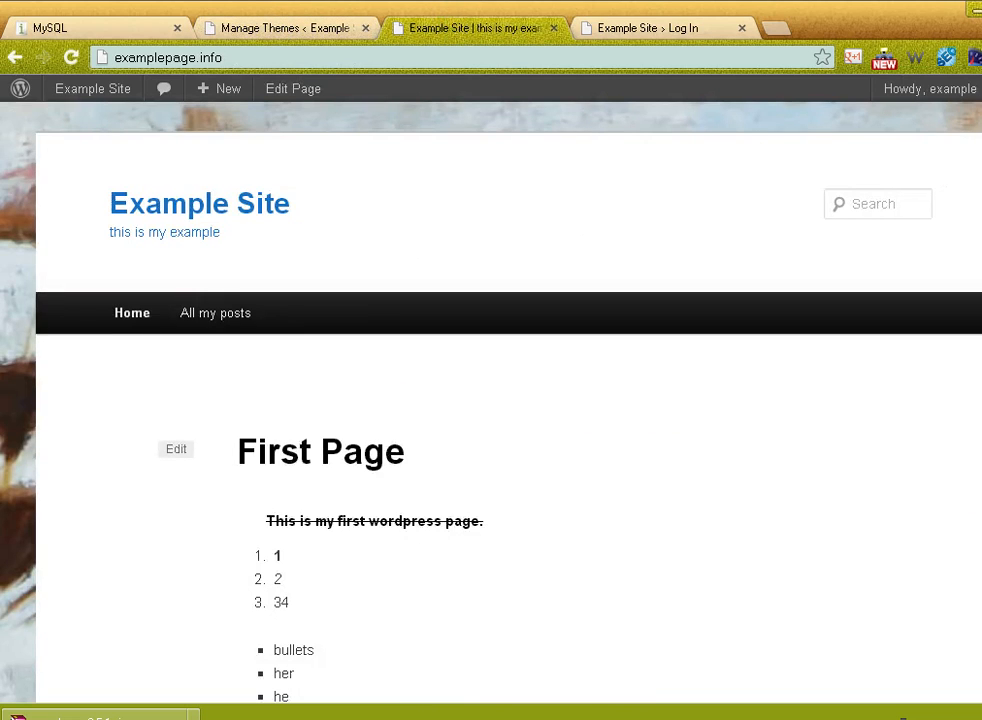
pyautogui.scroll(-6, 490, 400)
pyautogui.scroll(6, 490, 400)
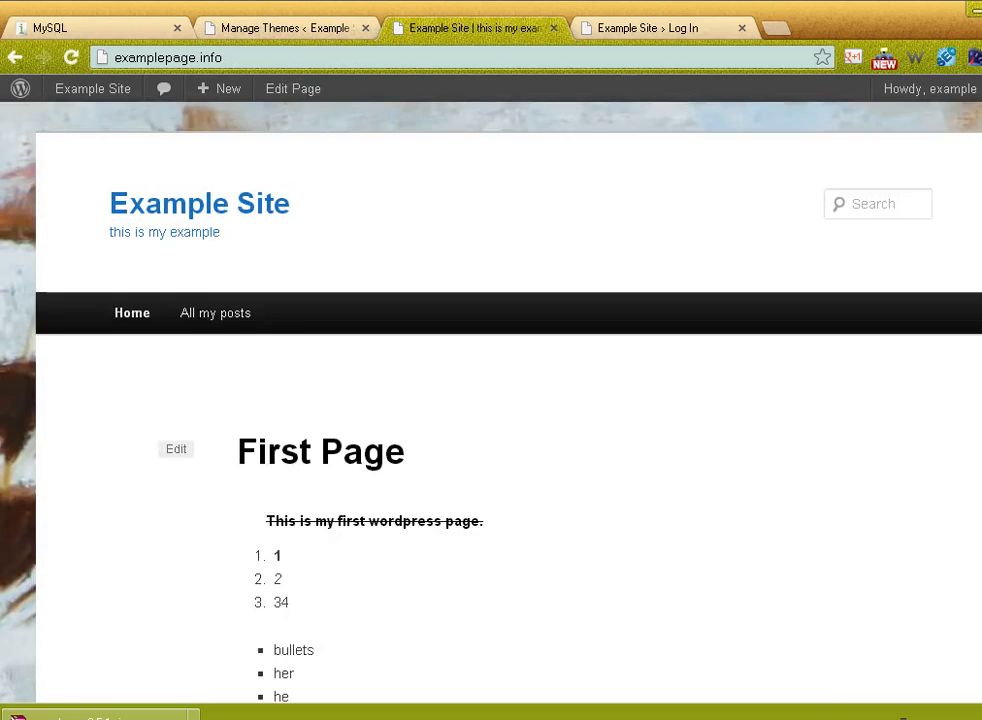
pyautogui.click(255, 30)
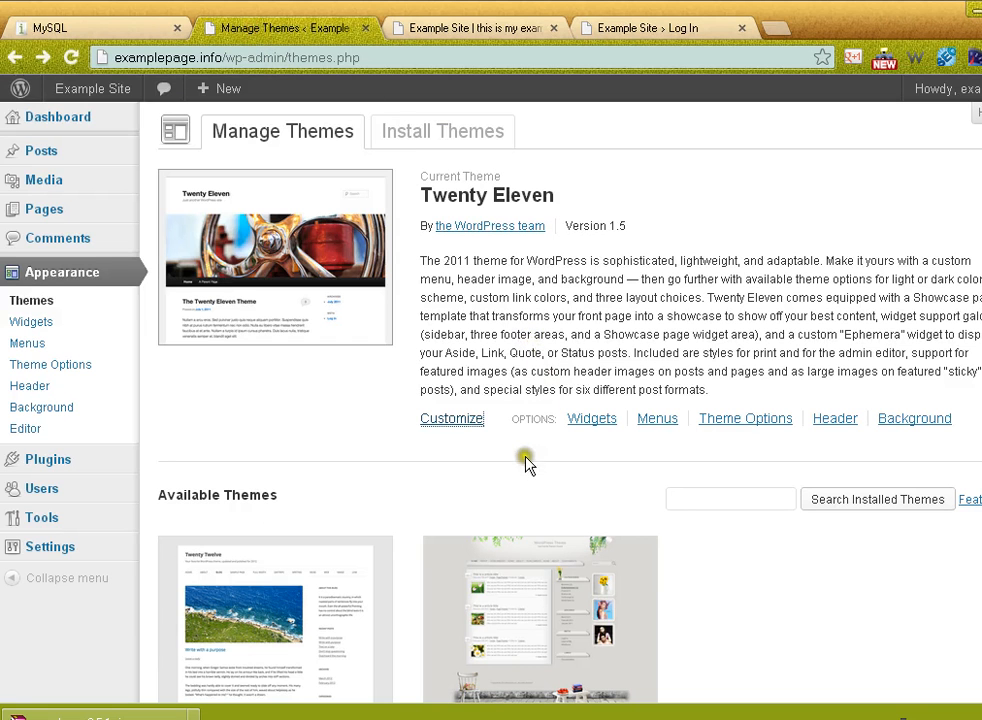